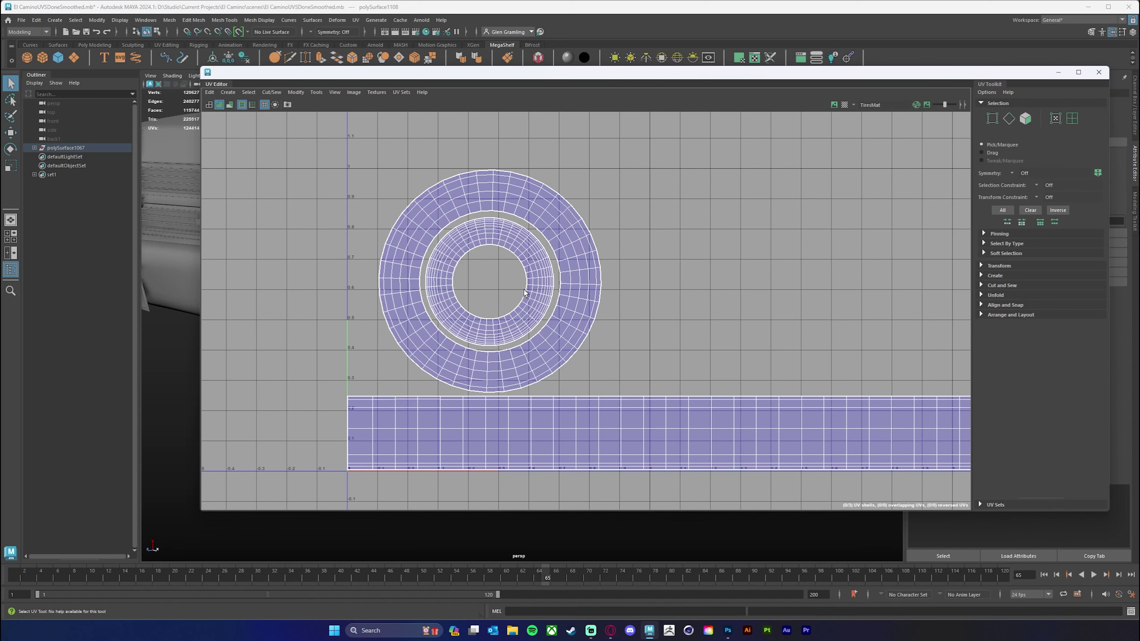
Examine the tire's ring-shaped UV shells and the full length of its tread strip, and close the UV Editor.
{"action": "left_click_drag", "start_coordinate": [675, 347], "coordinate": [611, 270]}
{"action": "scroll", "coordinate": [628, 268], "scroll_direction": "down", "scroll_amount": 2}
{"action": "left_click_drag", "start_coordinate": [667, 318], "coordinate": [554, 293]}
{"action": "scroll", "coordinate": [606, 287], "scroll_direction": "down", "scroll_amount": 2}
{"action": "scroll", "coordinate": [624, 297], "scroll_direction": "down", "scroll_amount": 1}
{"action": "left_click_drag", "start_coordinate": [473, 319], "coordinate": [534, 336]}
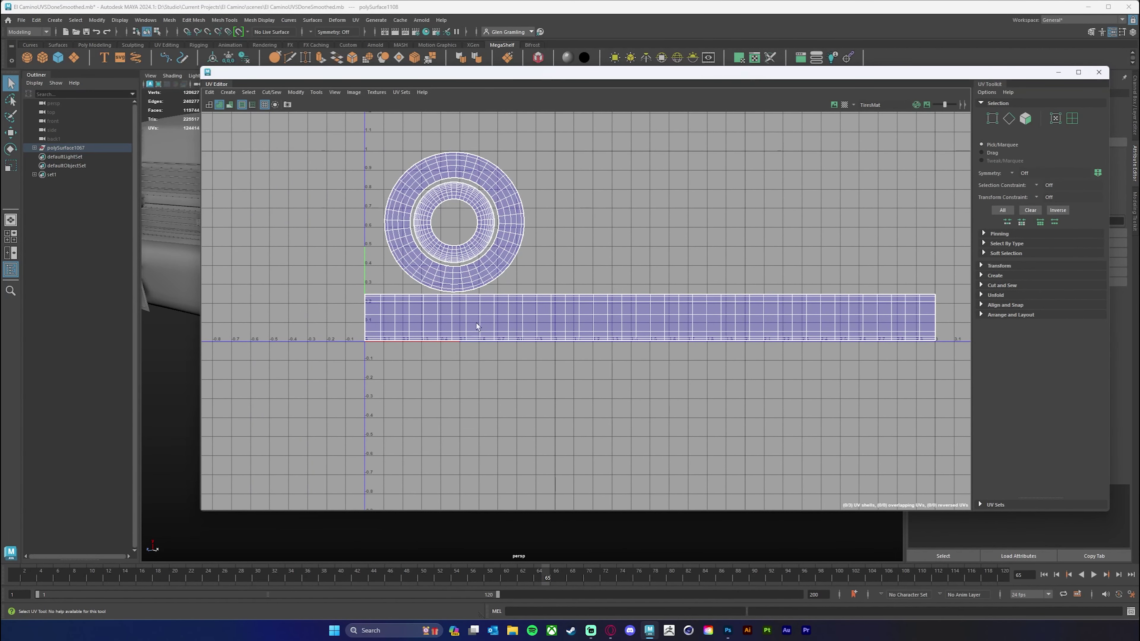
{"action": "scroll", "coordinate": [653, 320], "scroll_direction": "up", "scroll_amount": 1}
{"action": "left_click_drag", "start_coordinate": [651, 319], "coordinate": [503, 304]}
{"action": "left_click_drag", "start_coordinate": [704, 308], "coordinate": [677, 311]}
{"action": "scroll", "coordinate": [807, 308], "scroll_direction": "up", "scroll_amount": 2}
{"action": "scroll", "coordinate": [806, 310], "scroll_direction": "up", "scroll_amount": 7}
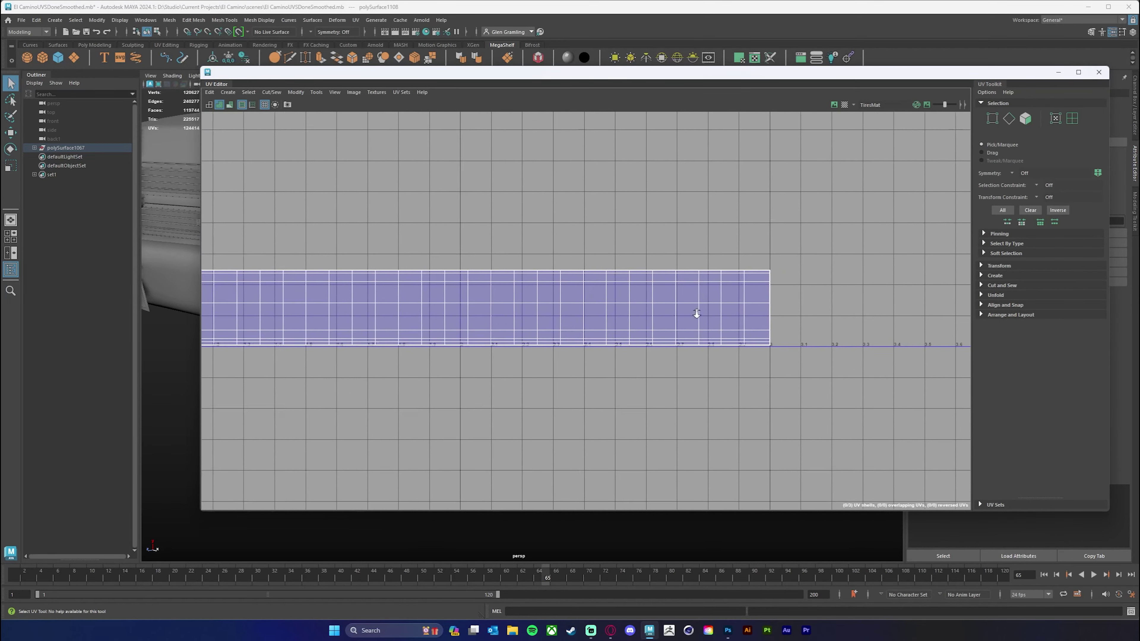
{"action": "left_click_drag", "start_coordinate": [867, 318], "coordinate": [684, 303]}
{"action": "scroll", "coordinate": [711, 301], "scroll_direction": "up", "scroll_amount": 2}
{"action": "mouse_move", "coordinate": [335, 297]}
{"action": "left_mouse_down"}
{"action": "mouse_move", "coordinate": [703, 279]}
{"action": "mouse_move", "coordinate": [662, 296]}
{"action": "mouse_move", "coordinate": [736, 305]}
{"action": "left_mouse_up"}
{"action": "left_click_drag", "start_coordinate": [333, 335], "coordinate": [736, 314]}
{"action": "left_click_drag", "start_coordinate": [323, 337], "coordinate": [836, 333]}
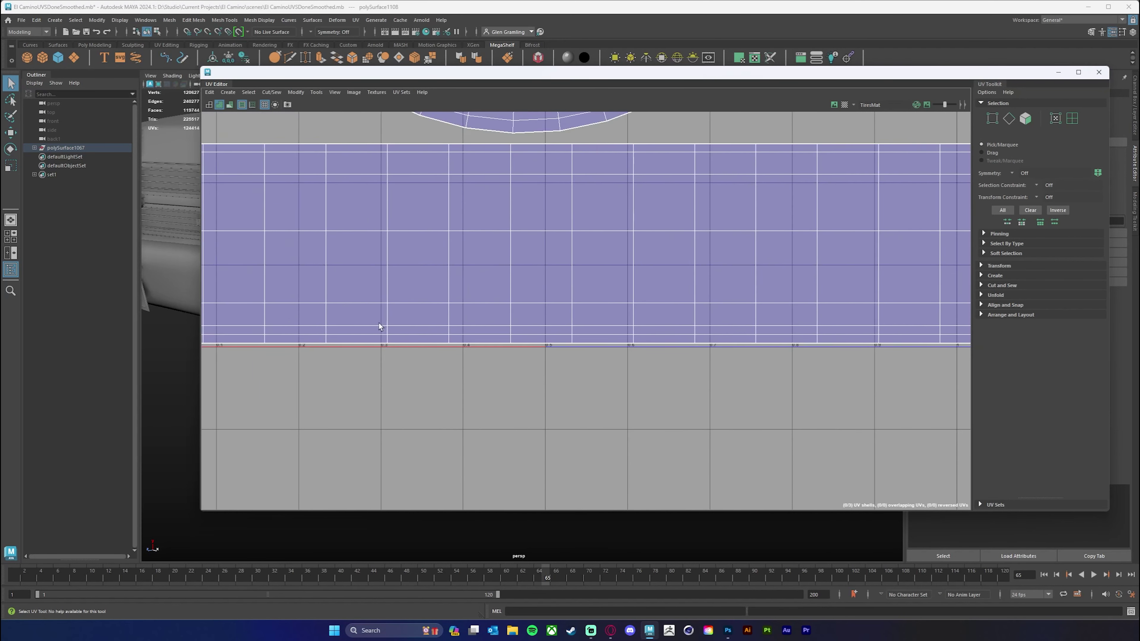
{"action": "left_click_drag", "start_coordinate": [379, 324], "coordinate": [768, 346]}
{"action": "left_click_drag", "start_coordinate": [623, 352], "coordinate": [534, 370]}
{"action": "left_click_drag", "start_coordinate": [772, 342], "coordinate": [631, 330]}
{"action": "left_click_drag", "start_coordinate": [656, 306], "coordinate": [500, 295]}
{"action": "left_click_drag", "start_coordinate": [706, 273], "coordinate": [618, 275]}
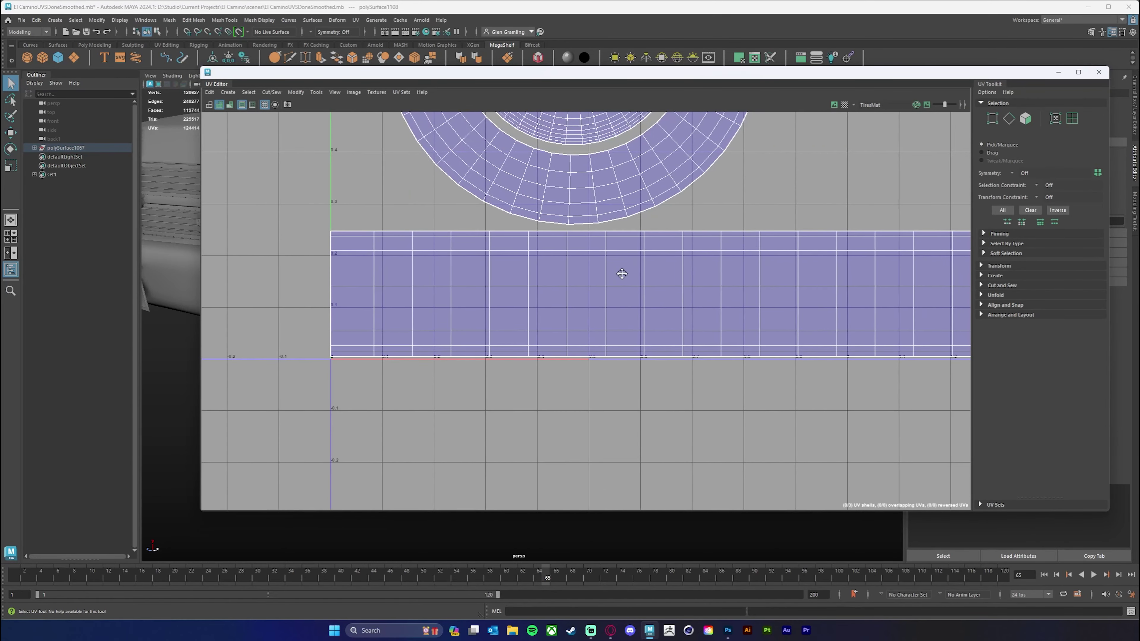
{"action": "left_click_drag", "start_coordinate": [703, 282], "coordinate": [561, 284]}
{"action": "left_click_drag", "start_coordinate": [808, 270], "coordinate": [628, 353]}
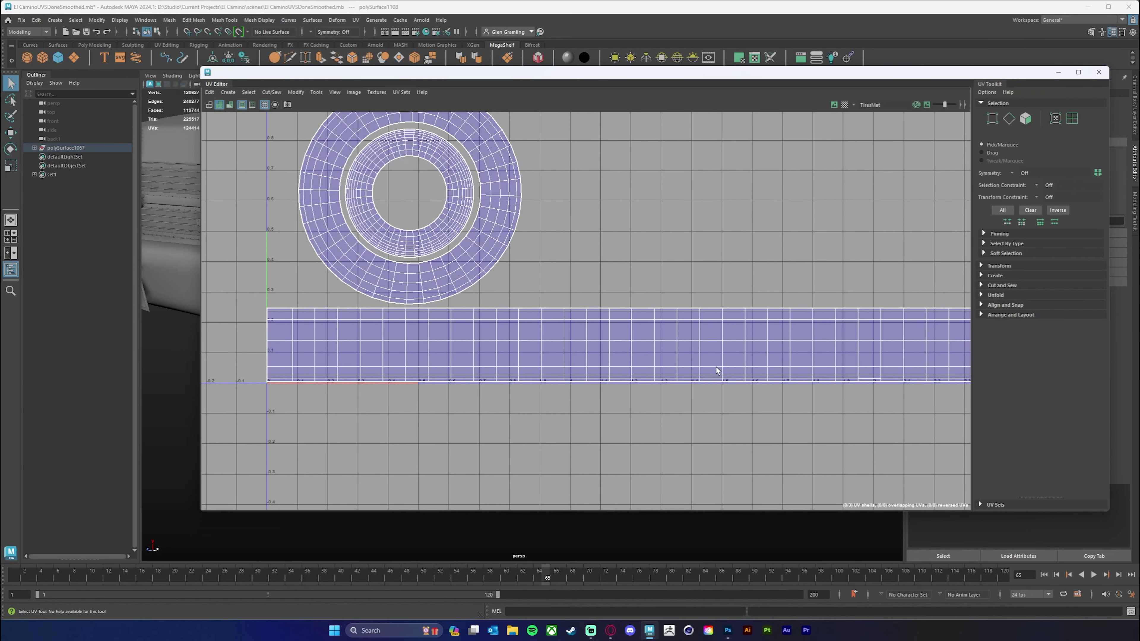
{"action": "left_click_drag", "start_coordinate": [720, 350], "coordinate": [625, 360]}
{"action": "scroll", "coordinate": [743, 350], "scroll_direction": "down", "scroll_amount": 1}
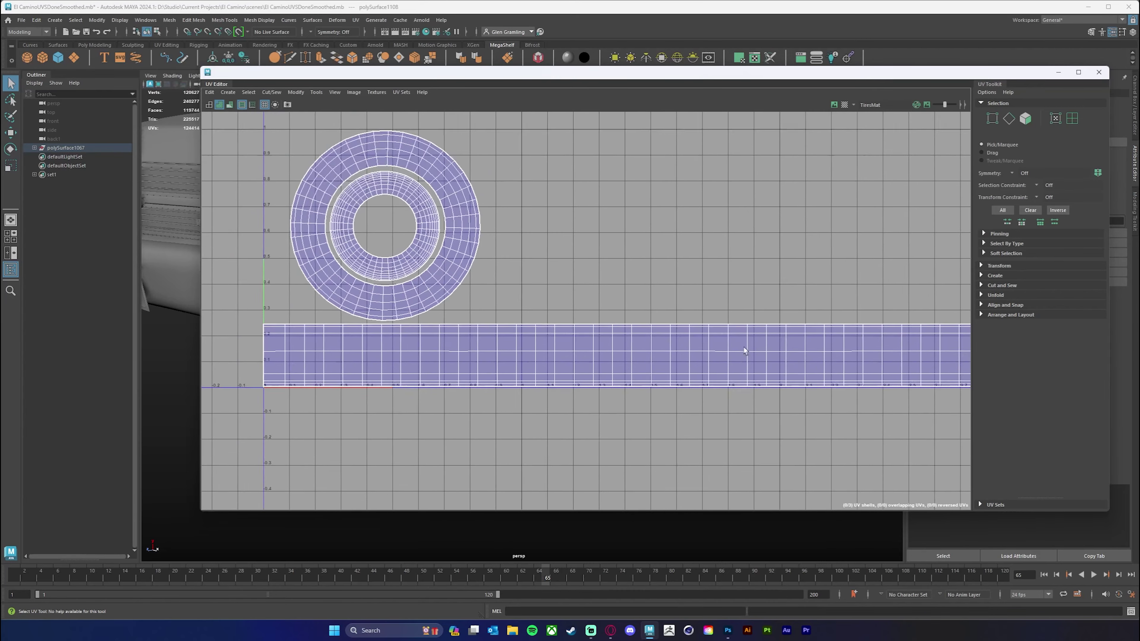
{"action": "scroll", "coordinate": [744, 351], "scroll_direction": "down", "scroll_amount": 1}
{"action": "scroll", "coordinate": [724, 340], "scroll_direction": "down", "scroll_amount": 1}
{"action": "left_click_drag", "start_coordinate": [724, 341], "coordinate": [690, 343]}
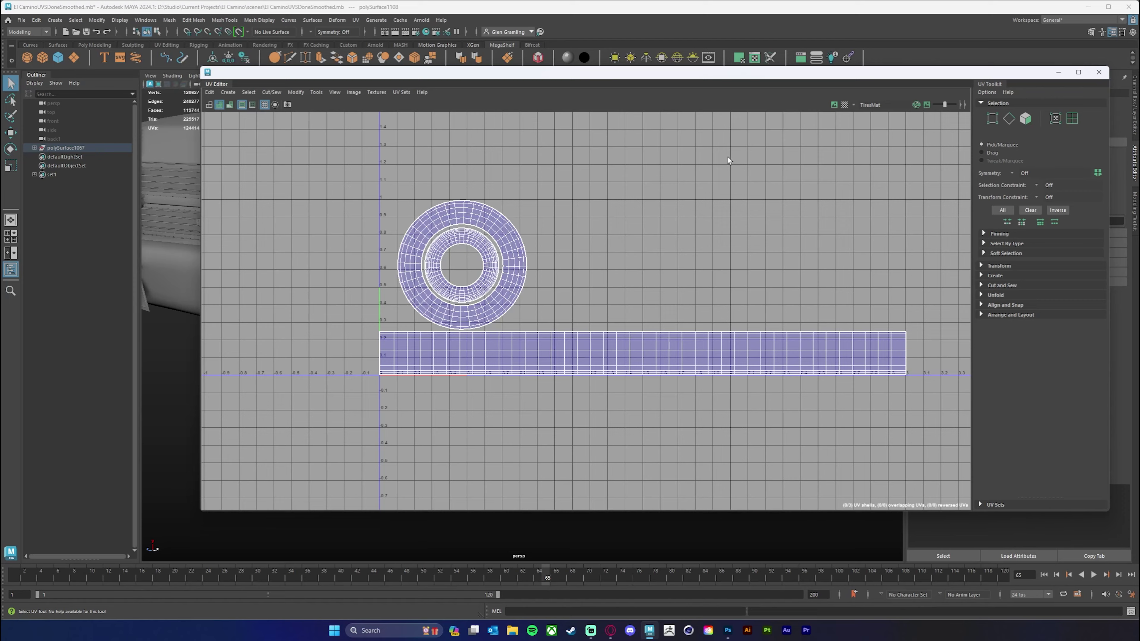
{"action": "left_click_drag", "start_coordinate": [1086, 75], "coordinate": [1071, 91]}
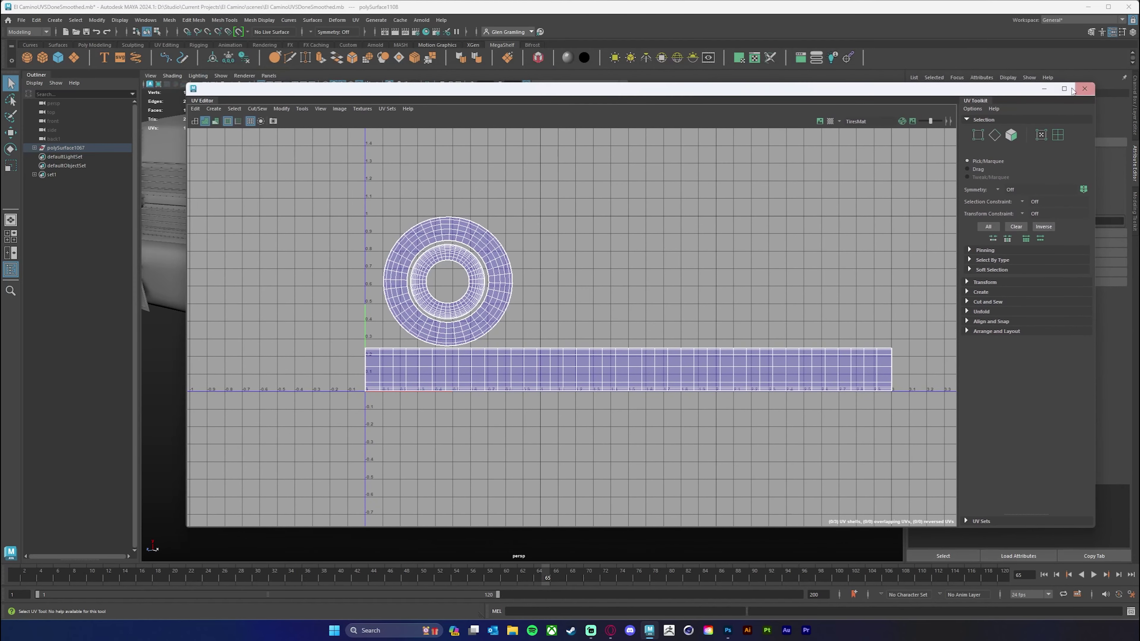
{"action": "left_click", "coordinate": [1084, 89]}
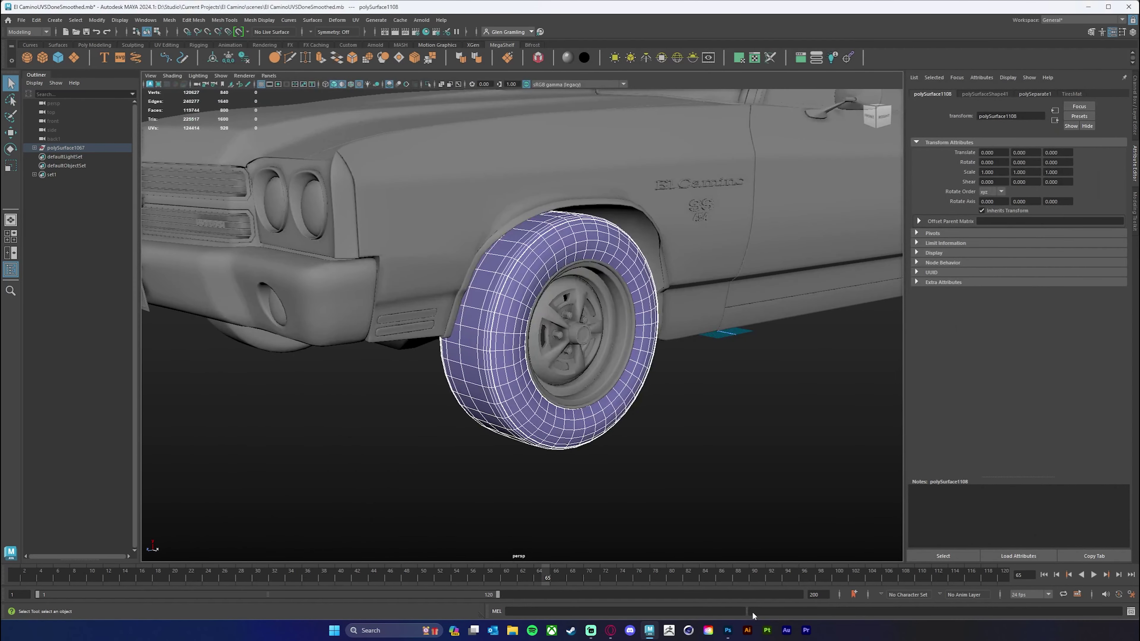
Switch to Photoshop and open the Tires UV snapshot from the El Camino images folder.
{"action": "left_click", "coordinate": [727, 629]}
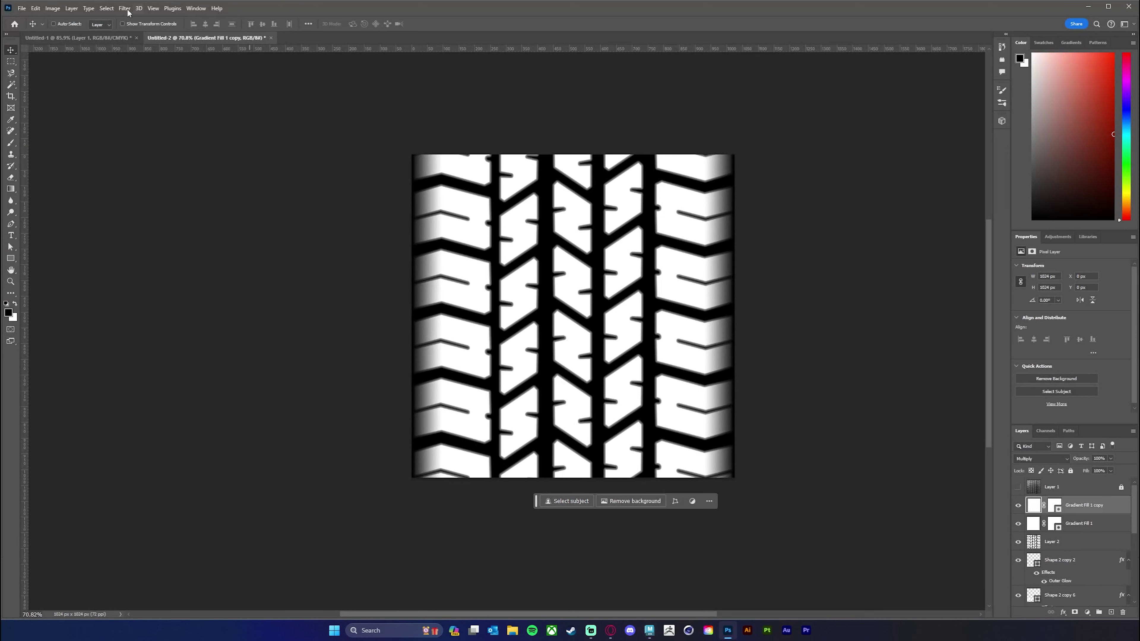
{"action": "left_click", "coordinate": [21, 9]}
{"action": "left_click", "coordinate": [35, 29]}
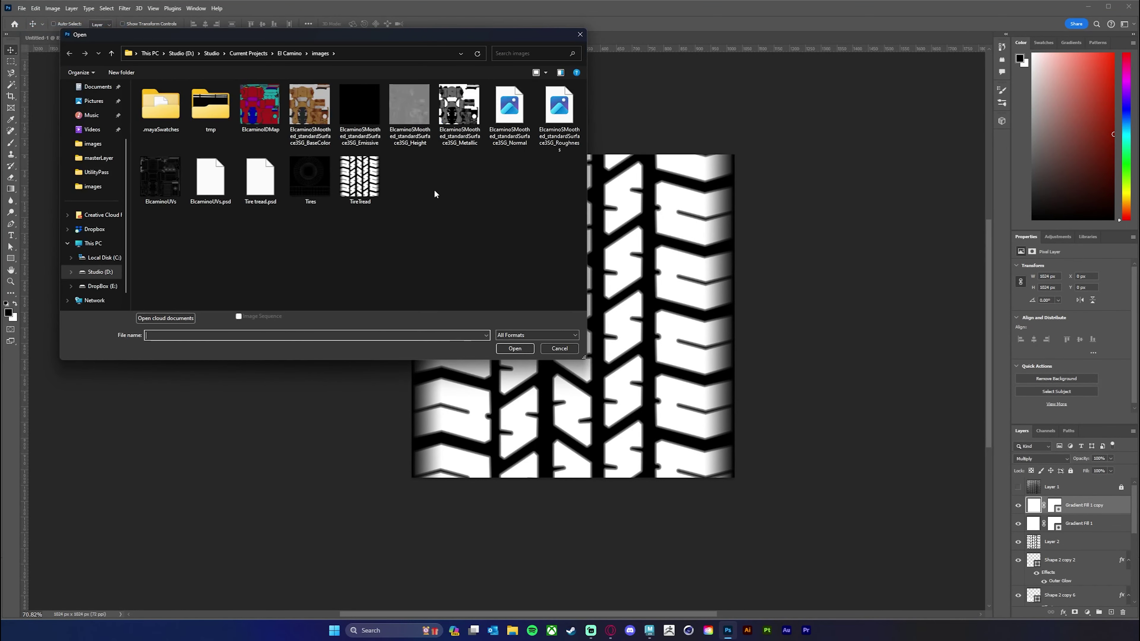
{"action": "left_click", "coordinate": [302, 176]}
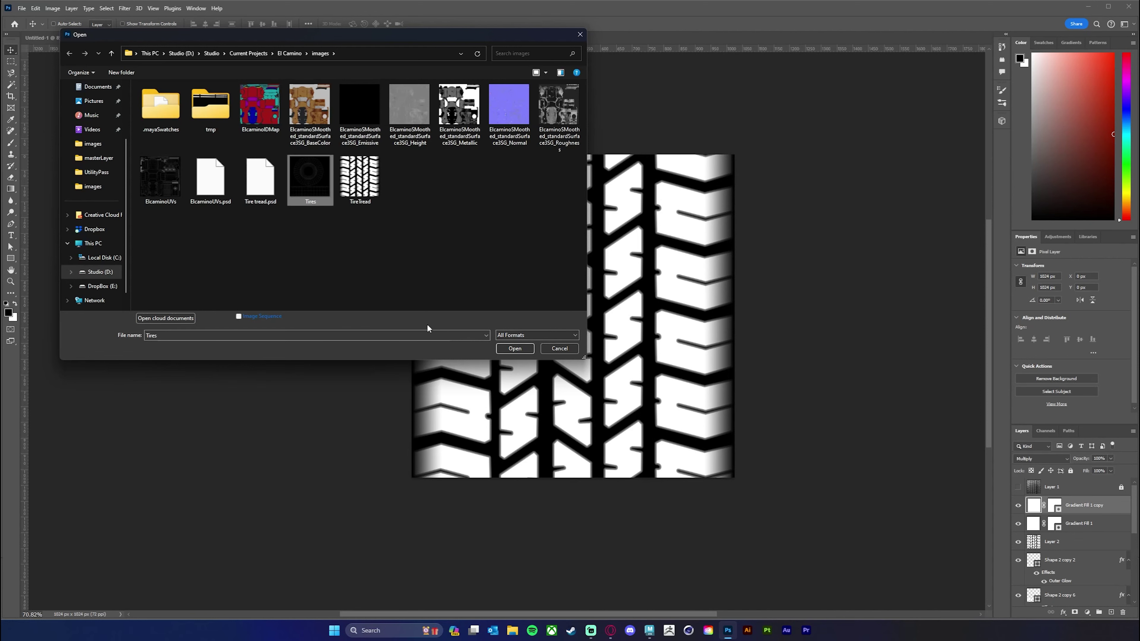
{"action": "left_click", "coordinate": [520, 349]}
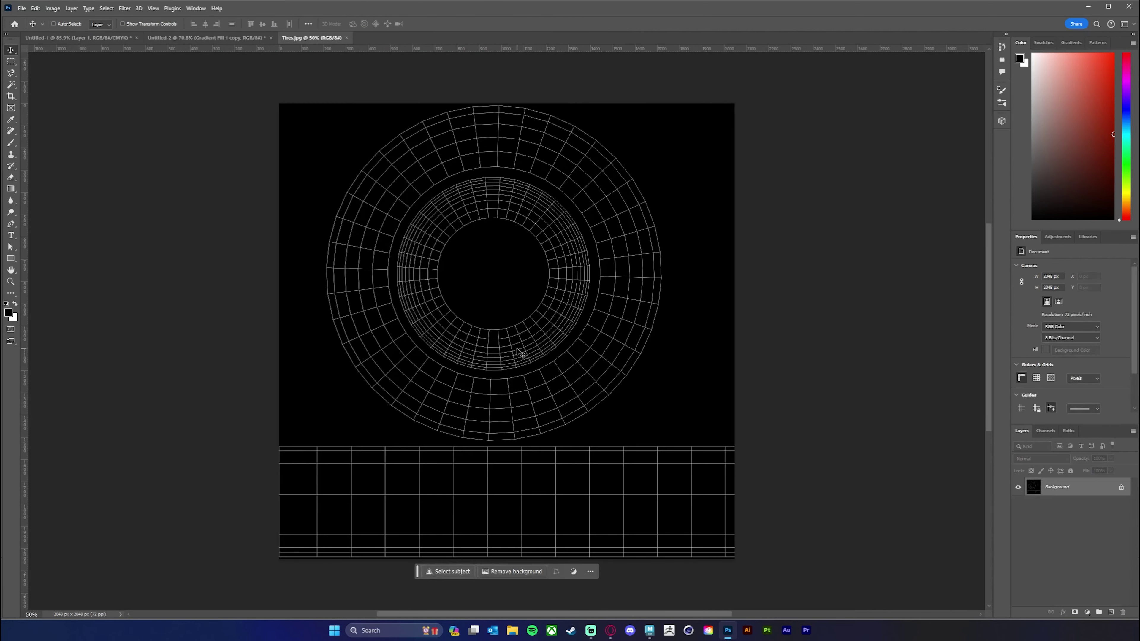
Unlock the wireframe background layer, set its blend mode to Screen, and invert it to end with white lines on black.
{"action": "key", "text": "ctrl+i"}
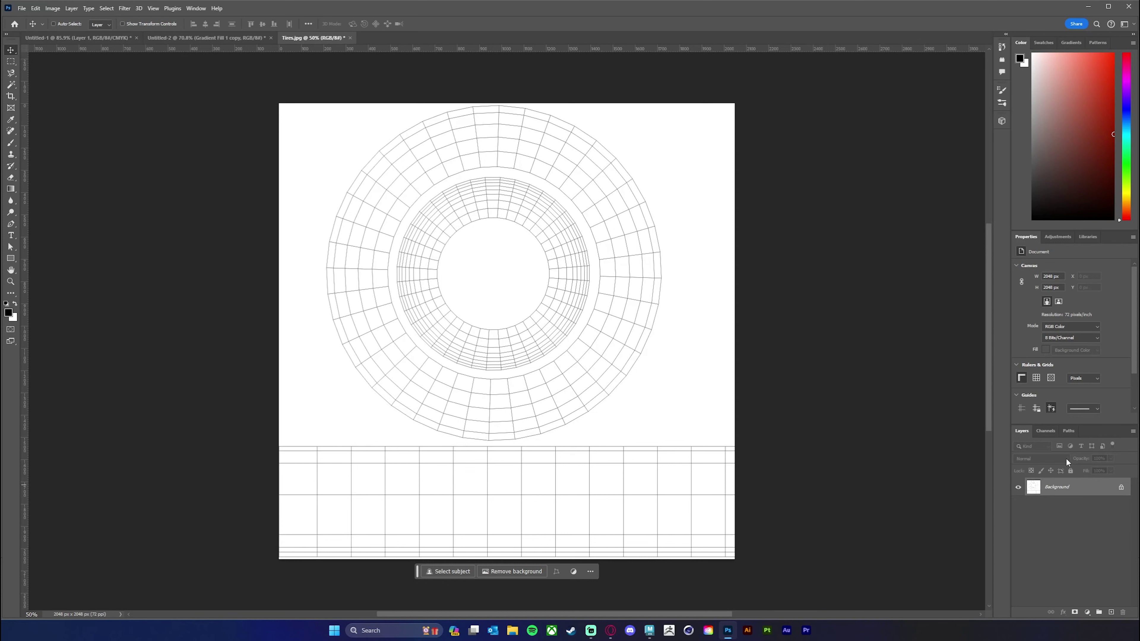
{"action": "left_click", "coordinate": [1120, 487]}
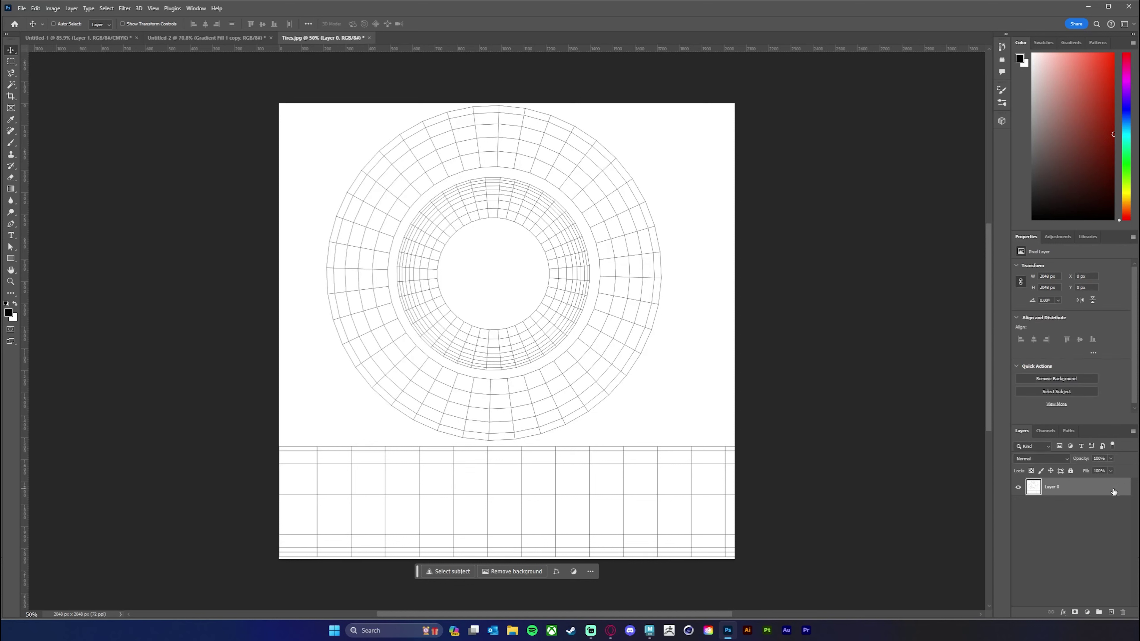
{"action": "left_click", "coordinate": [1055, 460]}
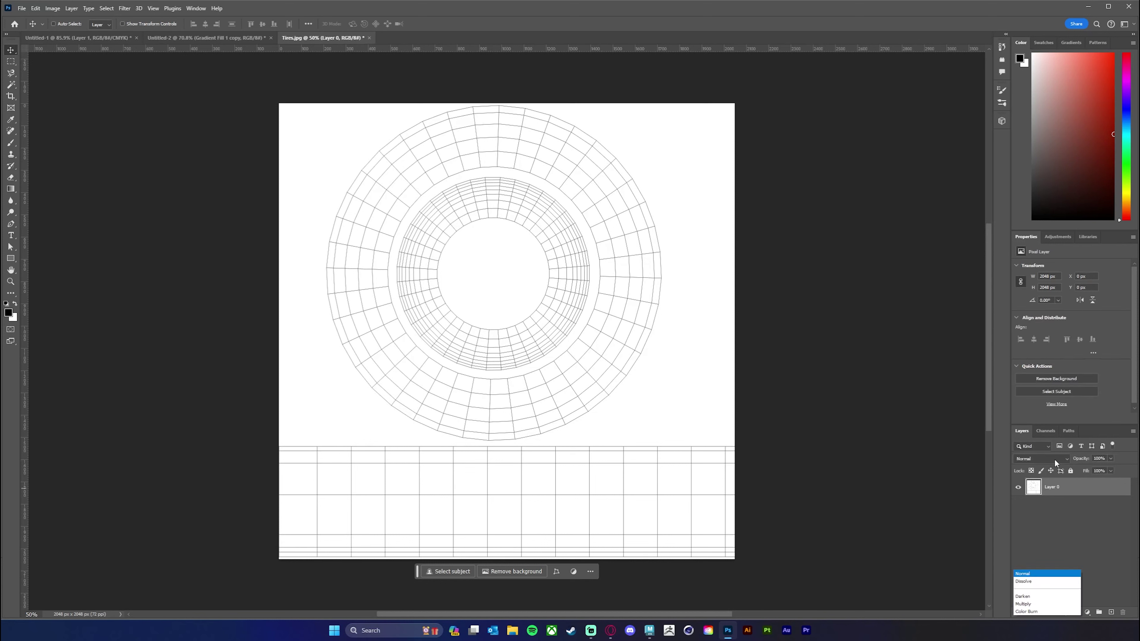
{"action": "left_click", "coordinate": [1028, 450]}
{"action": "key", "text": "ctrl+i"}
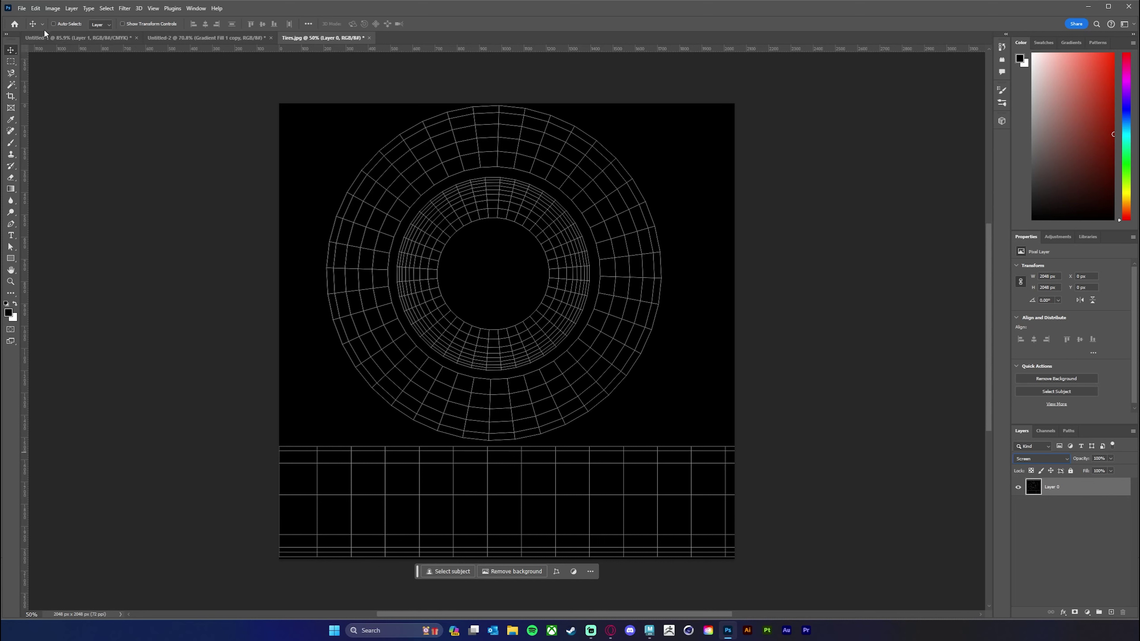
Place the TireTread image as an embedded object and rotate it 90 degrees.
{"action": "left_click", "coordinate": [22, 9]}
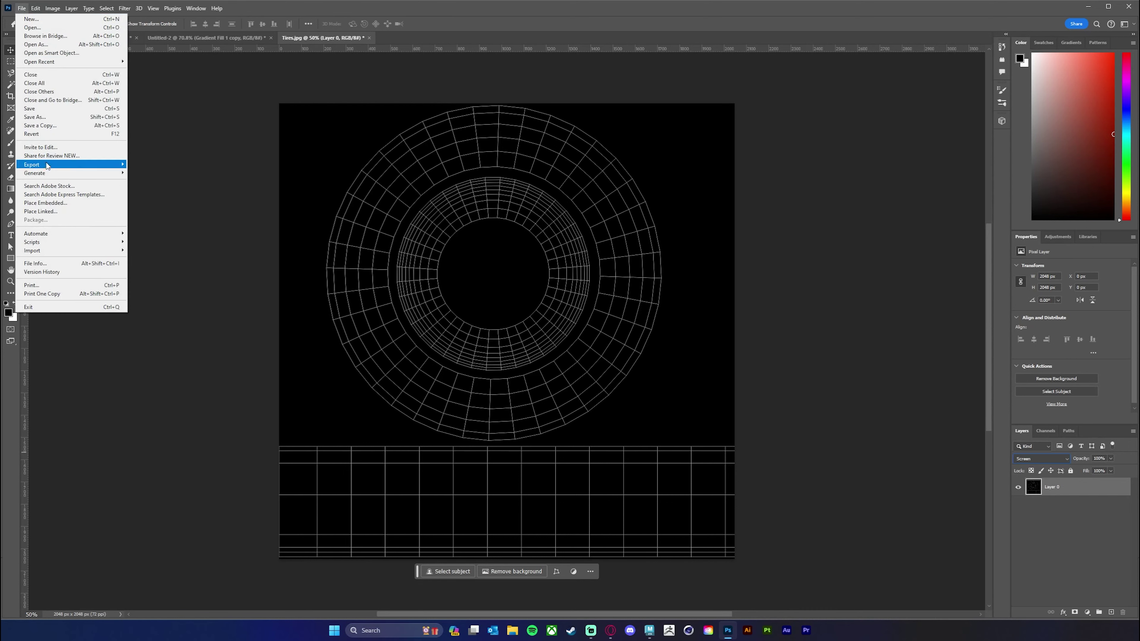
{"action": "left_click", "coordinate": [46, 203]}
{"action": "left_click", "coordinate": [360, 179]}
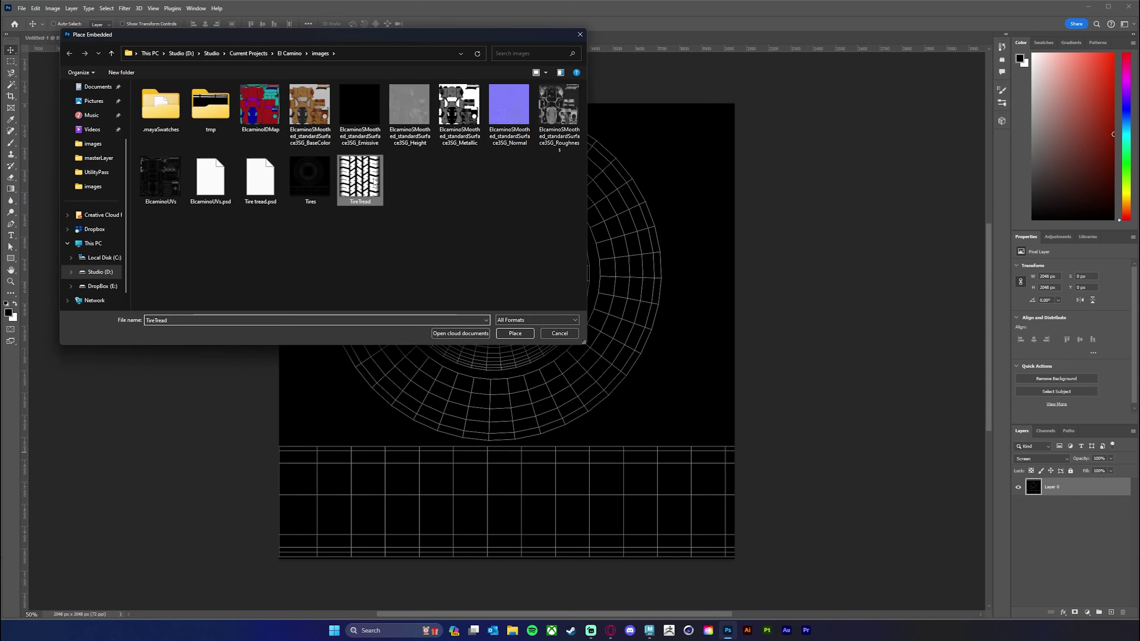
{"action": "left_click", "coordinate": [514, 334]}
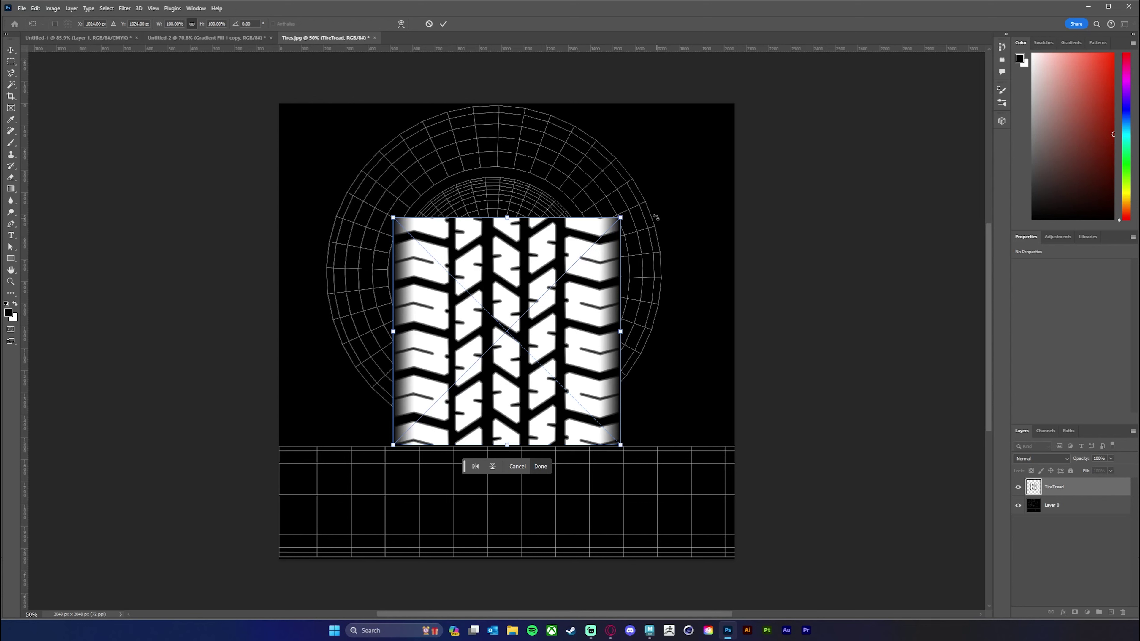
{"action": "left_click_drag", "start_coordinate": [633, 208], "coordinate": [633, 434]}
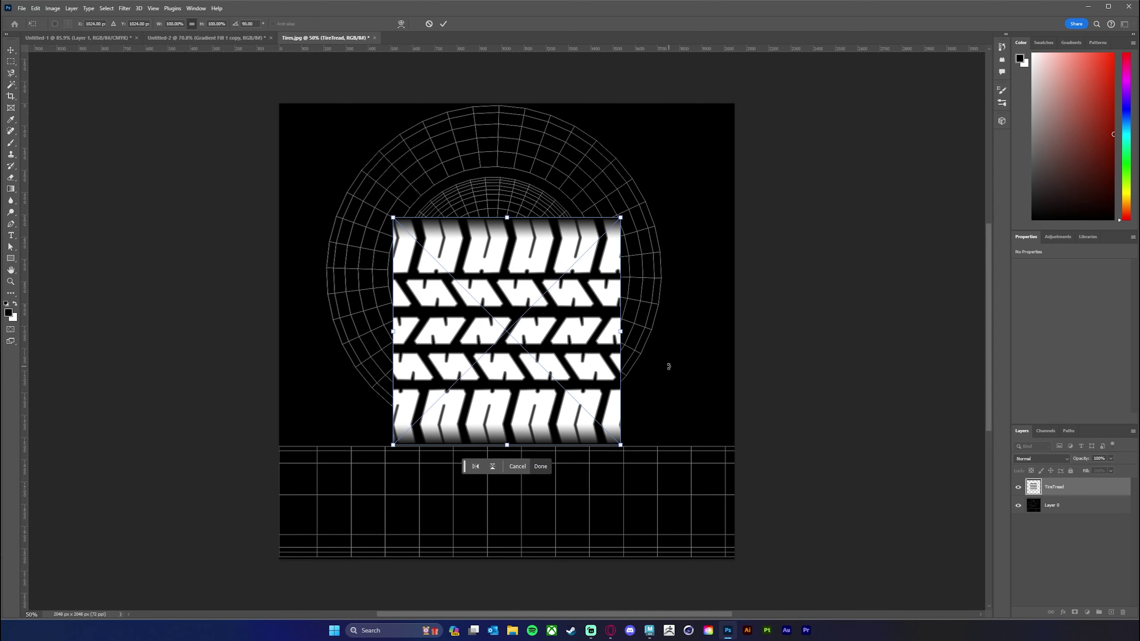
{"action": "key", "text": "Return"}
Scale the TireTread tile to about 532 px and position it over the start of the UV tread strip.
{"action": "left_click_drag", "start_coordinate": [509, 332], "coordinate": [485, 392]}
{"action": "left_click_drag", "start_coordinate": [485, 393], "coordinate": [405, 444]}
{"action": "key", "text": "ctrl+t"}
{"action": "left_click_drag", "start_coordinate": [519, 331], "coordinate": [409, 440]}
{"action": "key", "text": "Return"}
Align the tread tile with the canvas's left edge, at X 0 px.
{"action": "key", "text": "ctrl+space"}
{"action": "left_click_drag", "start_coordinate": [387, 484], "coordinate": [471, 341]}
{"action": "key", "text": "space"}
{"action": "key", "text": "ctrl+space"}
{"action": "key", "text": "space"}
{"action": "left_click_drag", "start_coordinate": [471, 342], "coordinate": [422, 360]}
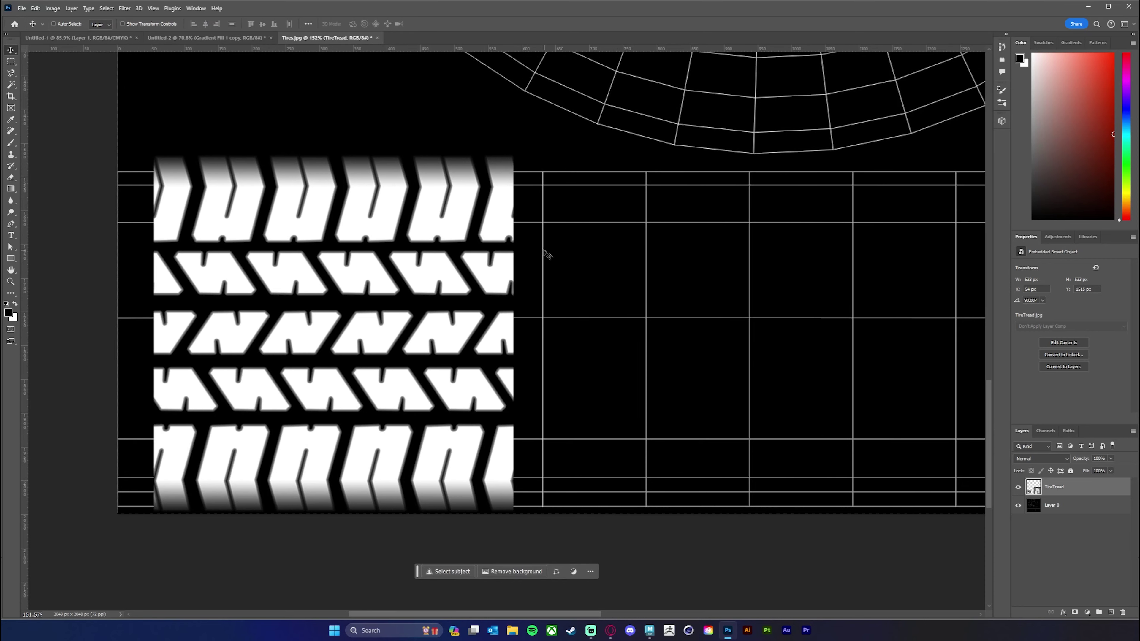
{"action": "left_click_drag", "start_coordinate": [350, 284], "coordinate": [316, 281]}
{"action": "key", "text": "space"}
{"action": "left_click_drag", "start_coordinate": [554, 369], "coordinate": [474, 377]}
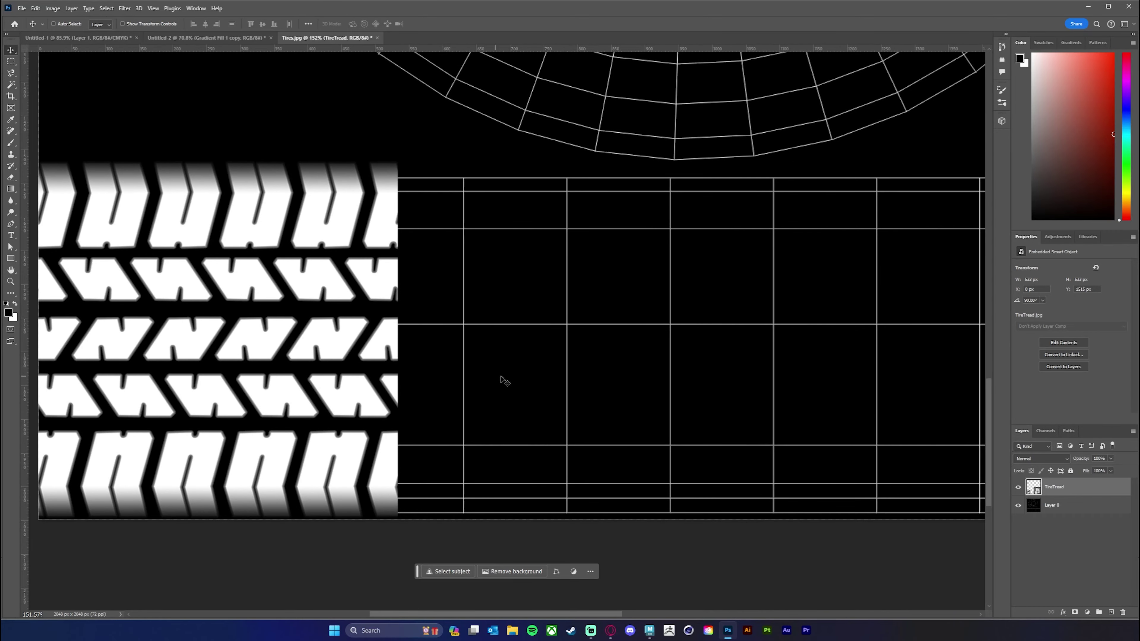
Duplicate the tread tile and place the copy flush against the first tile's right edge.
{"action": "scroll", "coordinate": [505, 380], "scroll_direction": "down", "scroll_amount": 5}
{"action": "key", "text": "space"}
{"action": "left_click_drag", "start_coordinate": [575, 369], "coordinate": [433, 367]}
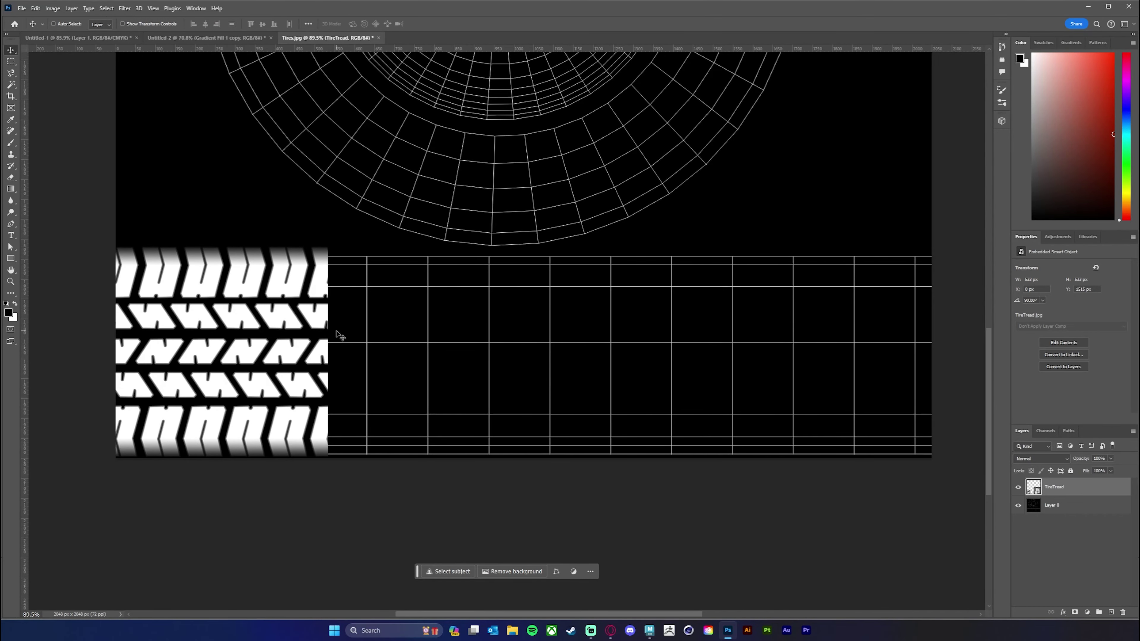
{"action": "key", "text": "ctrl+j"}
{"action": "left_click_drag", "start_coordinate": [269, 334], "coordinate": [481, 334]}
Add a second copy of the tread tile directly after the first copy, at the same height.
{"action": "key", "text": "ctrl+space"}
{"action": "mouse_move", "coordinate": [622, 372]}
{"action": "left_mouse_down"}
{"action": "mouse_move", "coordinate": [666, 371]}
{"action": "mouse_move", "coordinate": [624, 373]}
{"action": "left_mouse_up"}
{"action": "key", "text": "space"}
{"action": "left_click_drag", "start_coordinate": [707, 395], "coordinate": [453, 369]}
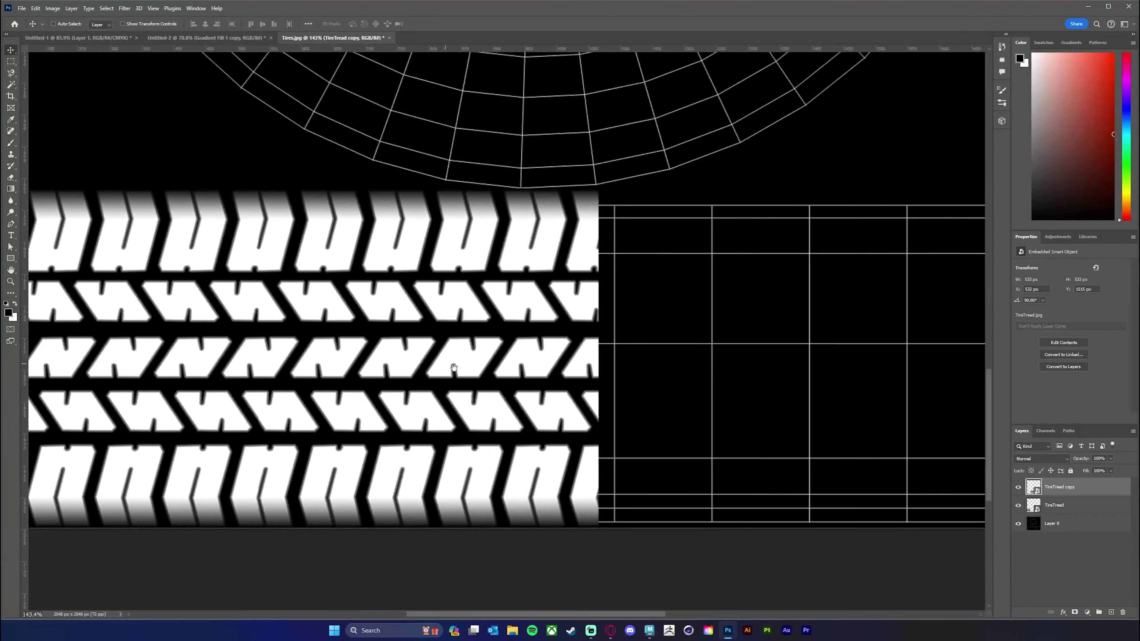
{"action": "left_click_drag", "start_coordinate": [646, 396], "coordinate": [593, 382]}
{"action": "left_click_drag", "start_coordinate": [468, 375], "coordinate": [808, 375]}
Add a third copy of the tread tile to cover the remaining end of the UV strip.
{"action": "key", "text": "ctrl+space"}
{"action": "left_click_drag", "start_coordinate": [678, 373], "coordinate": [693, 373]}
{"action": "key", "text": "ctrl+space"}
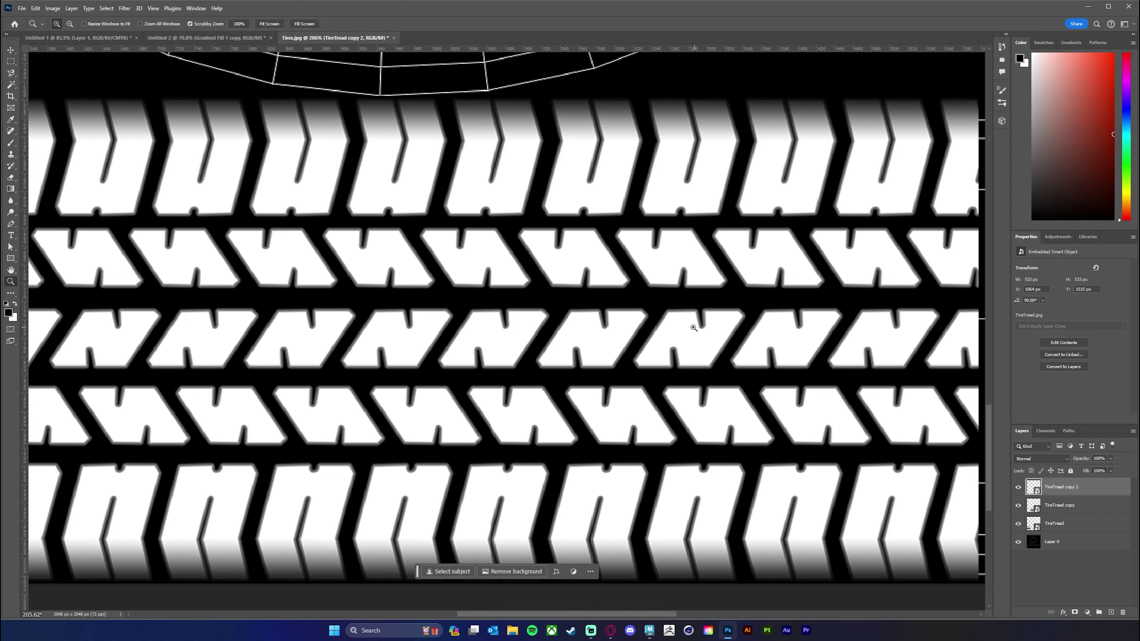
{"action": "left_click_drag", "start_coordinate": [692, 325], "coordinate": [655, 327]}
{"action": "key", "text": "space"}
{"action": "left_click_drag", "start_coordinate": [731, 341], "coordinate": [563, 354]}
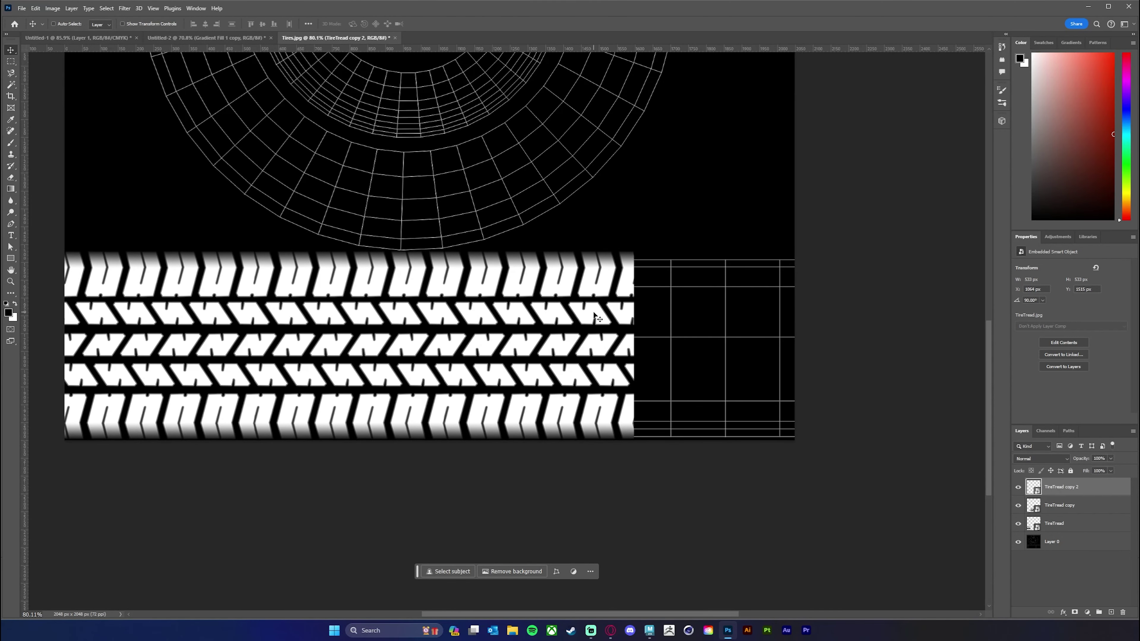
{"action": "left_click_drag", "start_coordinate": [595, 315], "coordinate": [744, 321]}
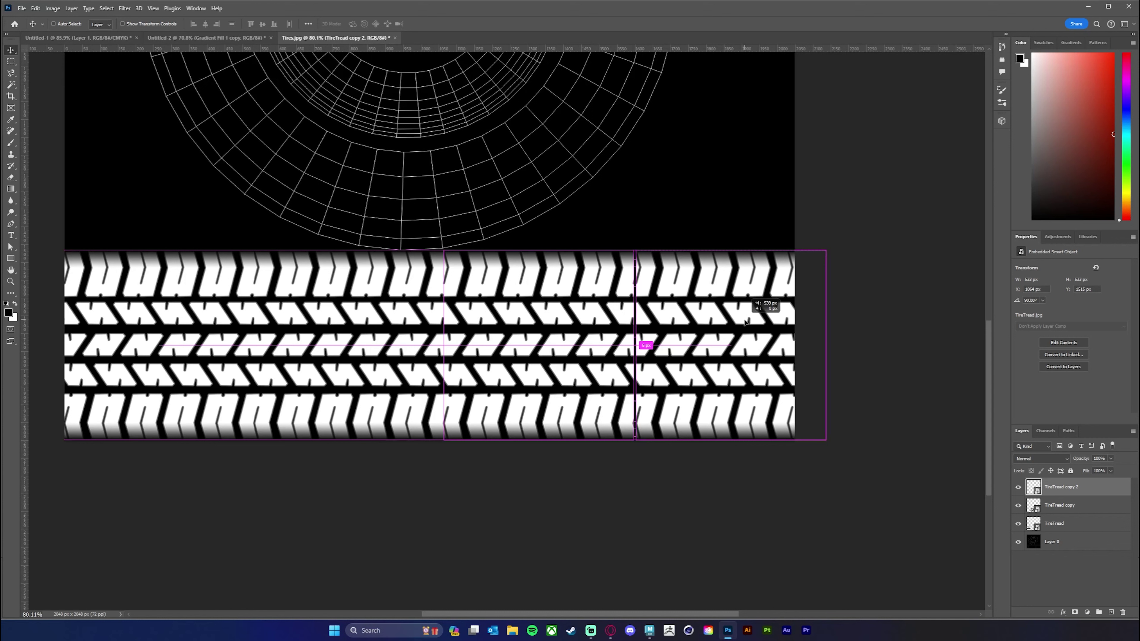
{"action": "left_click_drag", "start_coordinate": [744, 321], "coordinate": [744, 322]}
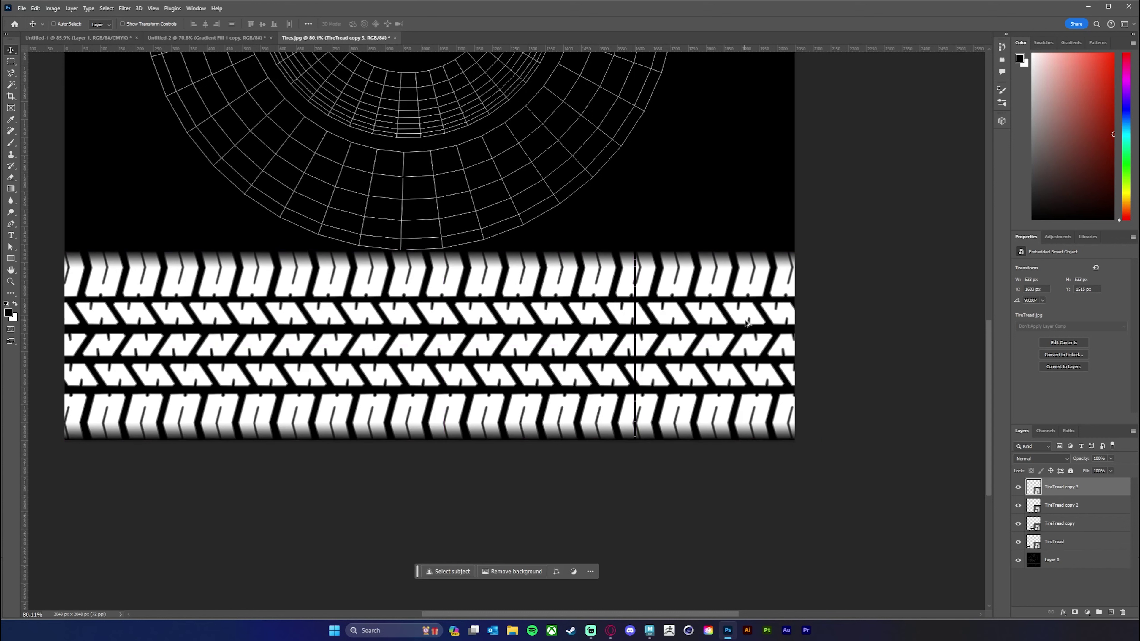
Nudge the third tread copy left to close the gap with its neighbouring tile.
{"action": "key", "text": "Left"}
{"action": "key", "text": "Left"}
{"action": "key", "text": "Left"}
{"action": "key", "text": "Left"}
{"action": "key", "text": "Left"}
{"action": "key", "text": "Left"}
{"action": "key", "text": "Left"}
{"action": "key", "text": "Left"}
Move the wireframe Layer 0 above the tread tiles, and select all four TireTread layers.
{"action": "key", "text": "z"}
{"action": "left_click_drag", "start_coordinate": [577, 356], "coordinate": [562, 355]}
{"action": "key", "text": "v"}
{"action": "key", "text": "space"}
{"action": "left_click_drag", "start_coordinate": [576, 423], "coordinate": [644, 423]}
{"action": "left_click_drag", "start_coordinate": [1075, 561], "coordinate": [1076, 483]}
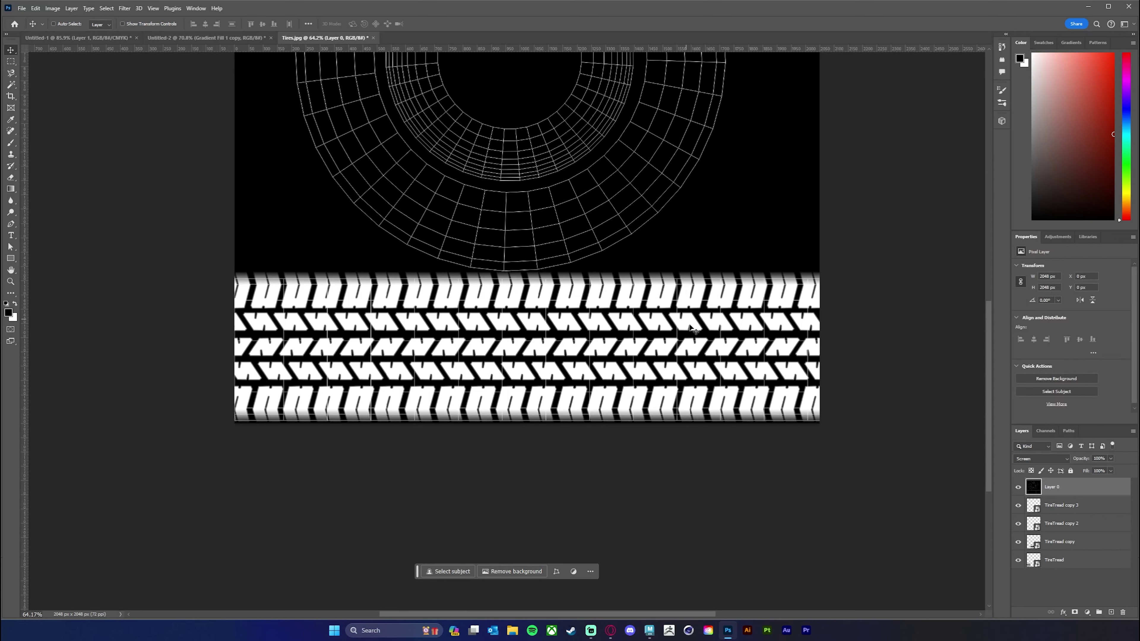
{"action": "left_click", "coordinate": [1086, 506]}
{"action": "left_click", "coordinate": [1076, 562], "text": "shift"}
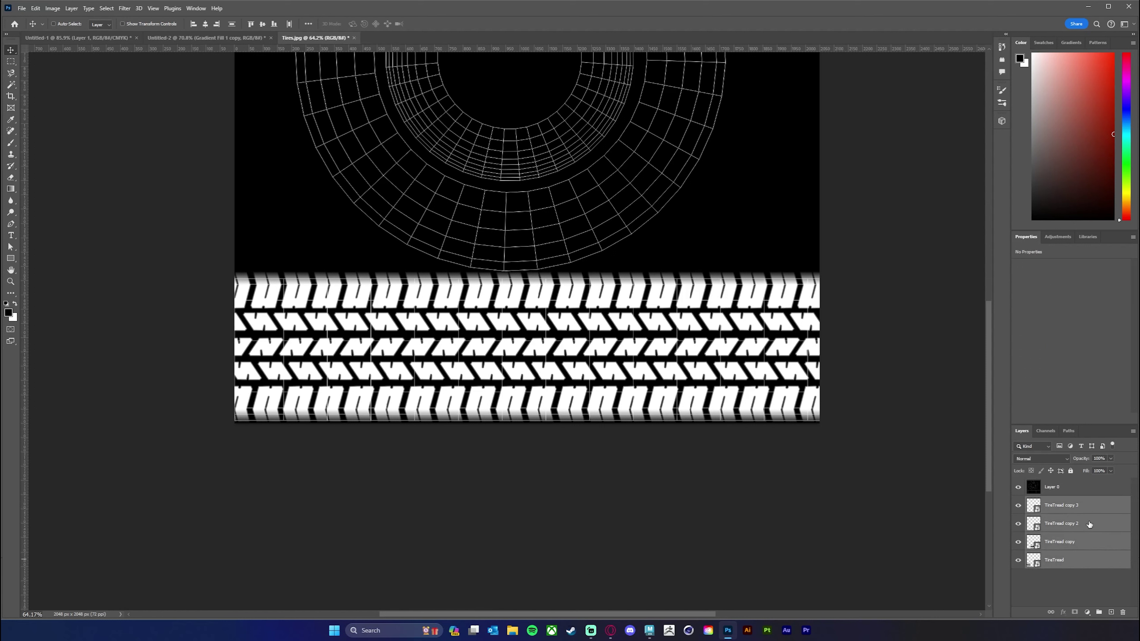
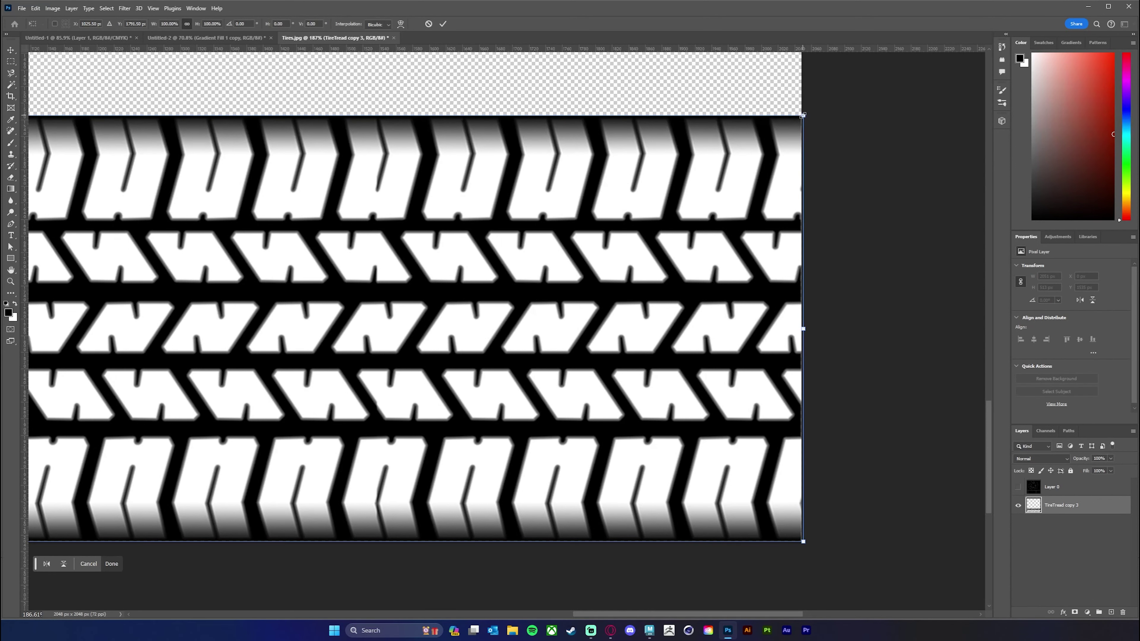
Scale the merged tread layer to about 99.9% so its right end fits the canvas edge.
{"action": "left_click_drag", "start_coordinate": [802, 117], "coordinate": [802, 116]}
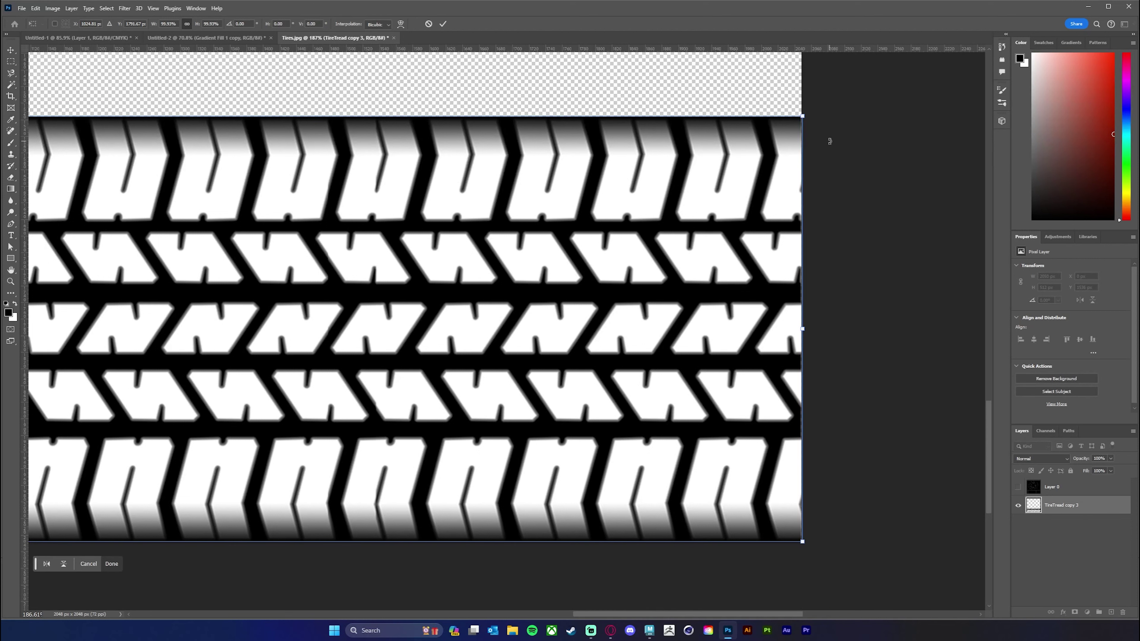
{"action": "key", "text": "Return"}
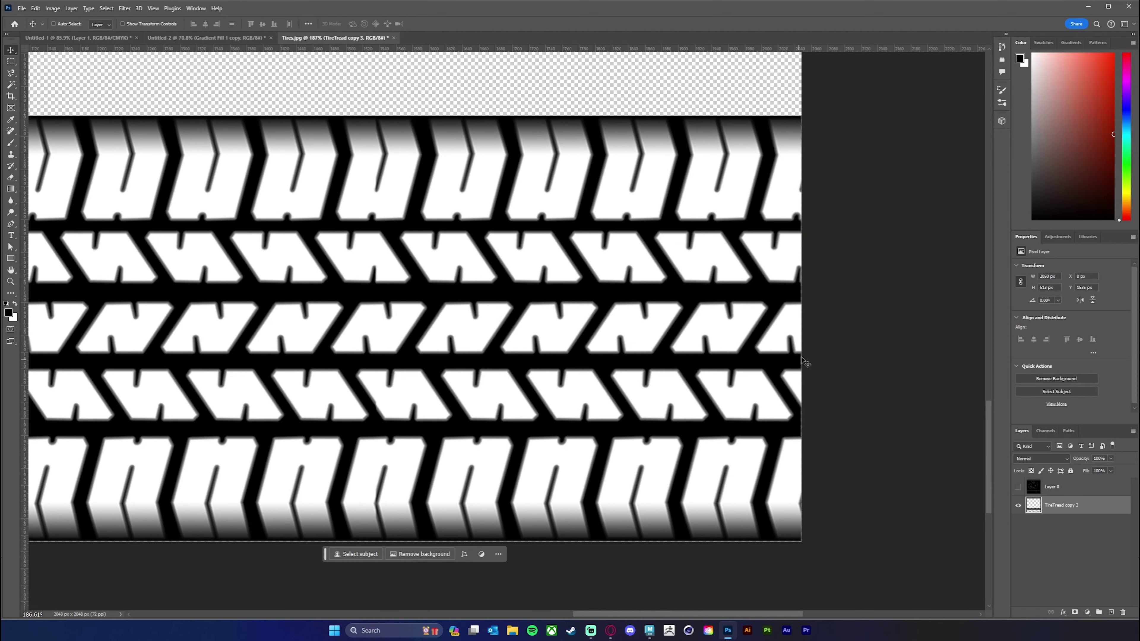
{"action": "scroll", "coordinate": [808, 313], "scroll_direction": "down", "scroll_amount": 5}
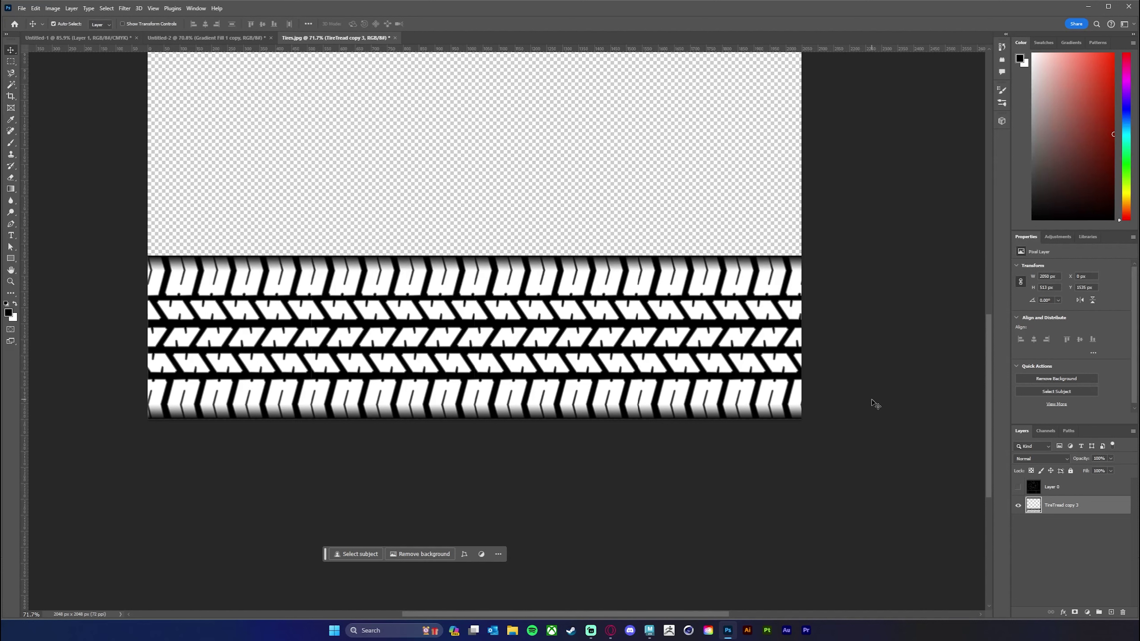
Copy the canvas-cropped tread onto a new layer and hide the TireTread copy 3 layer.
{"action": "key", "text": "ctrl+a"}
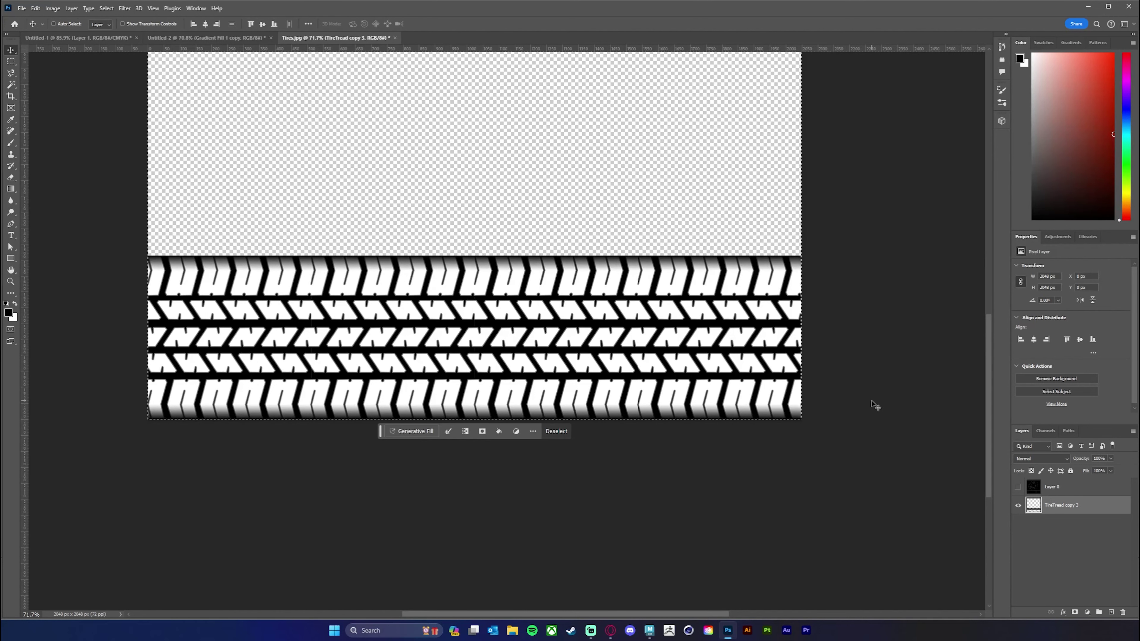
{"action": "key", "text": "ctrl+c"}
{"action": "key", "text": "ctrl+v"}
{"action": "left_click", "coordinate": [1018, 523]}
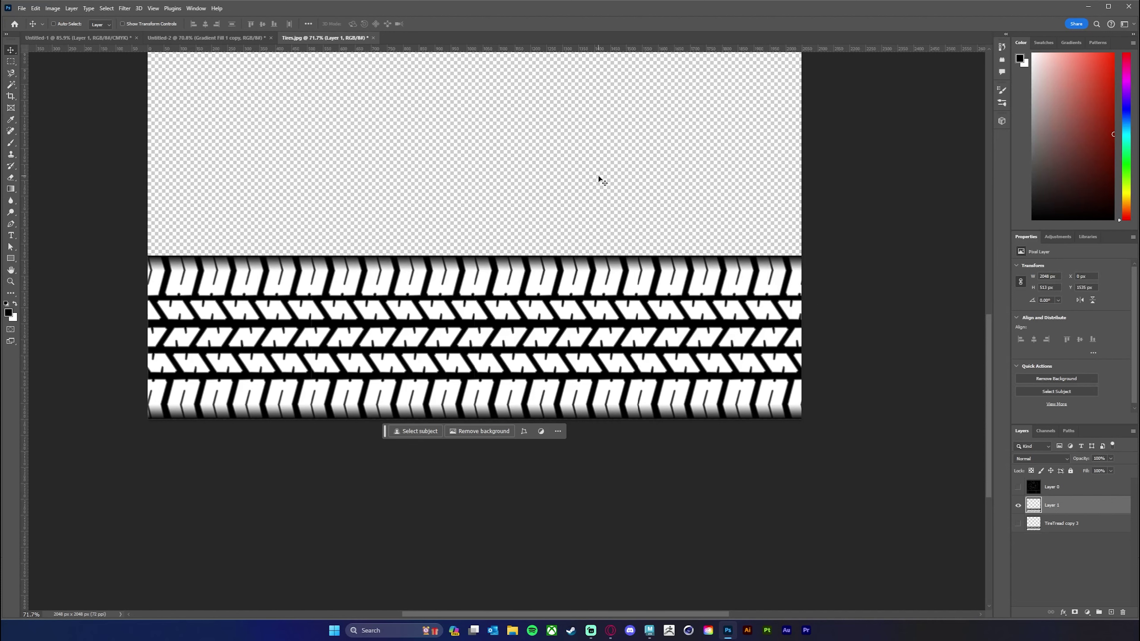
Preview a horizontal wrap-around Offset on the cropped tread copy to check its seam, and cancel the filter.
{"action": "scroll", "coordinate": [552, 217], "scroll_direction": "up", "scroll_amount": 4}
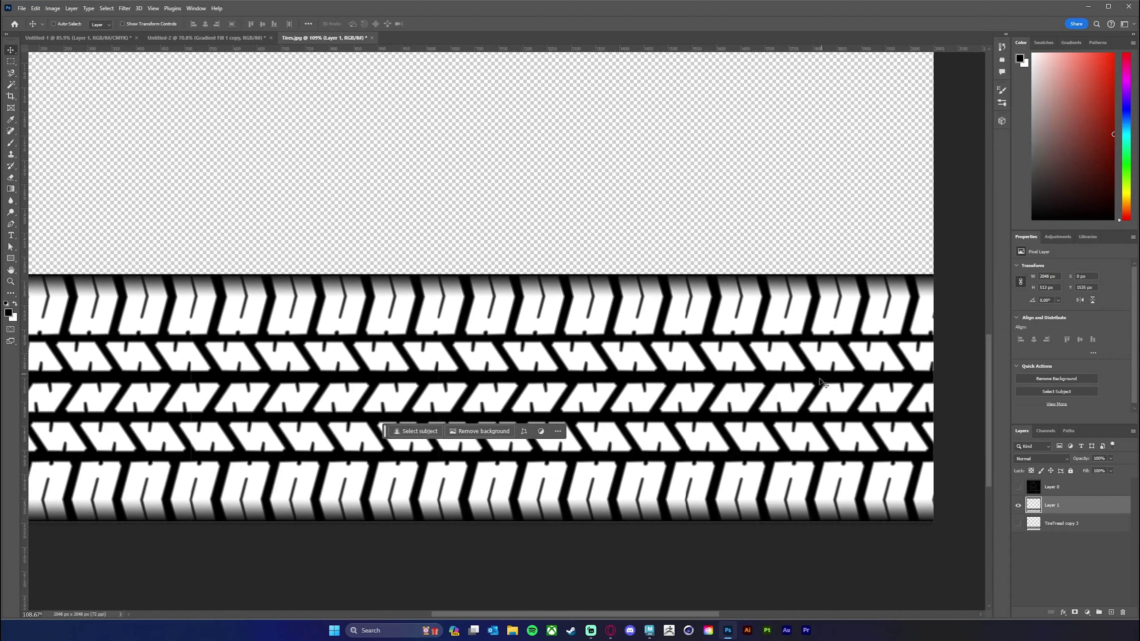
{"action": "left_click_drag", "start_coordinate": [880, 379], "coordinate": [791, 341]}
{"action": "left_click", "coordinate": [125, 8]}
{"action": "mouse_move", "coordinate": [135, 219]}
{"action": "left_click", "coordinate": [252, 268]}
{"action": "left_click_drag", "start_coordinate": [346, 169], "coordinate": [333, 169]}
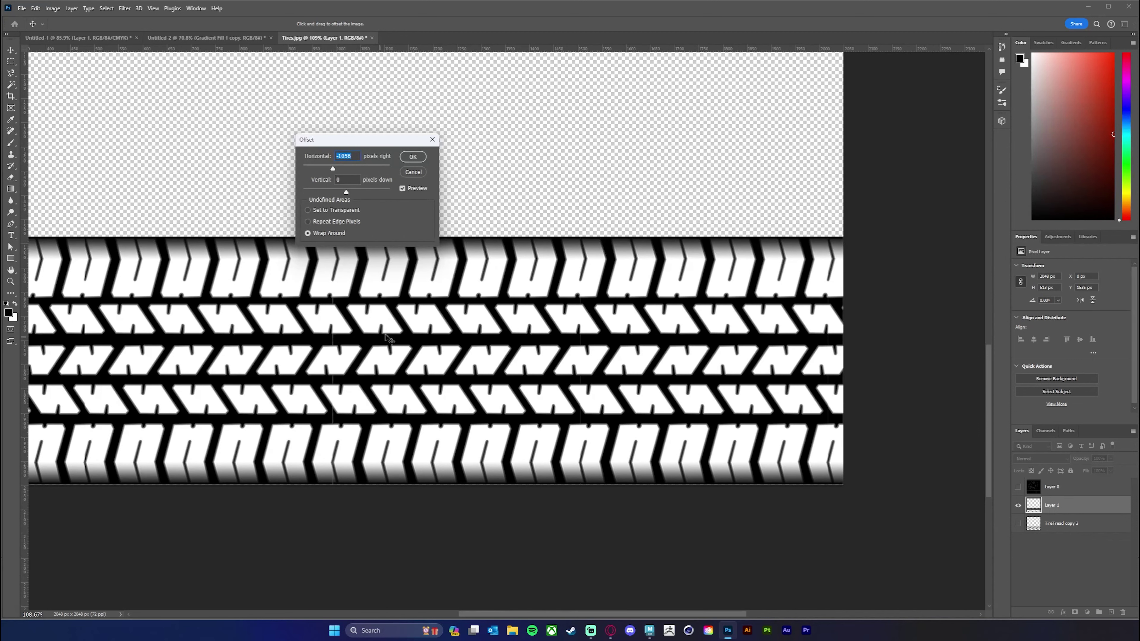
{"action": "left_click_drag", "start_coordinate": [368, 292], "coordinate": [387, 297]}
{"action": "left_click", "coordinate": [413, 172]}
Delete the cropped tread copy and show the TireTread copy 3 layer again.
{"action": "key", "text": "Delete"}
{"action": "left_click", "coordinate": [1018, 505]}
{"action": "left_click_drag", "start_coordinate": [799, 394], "coordinate": [863, 412]}
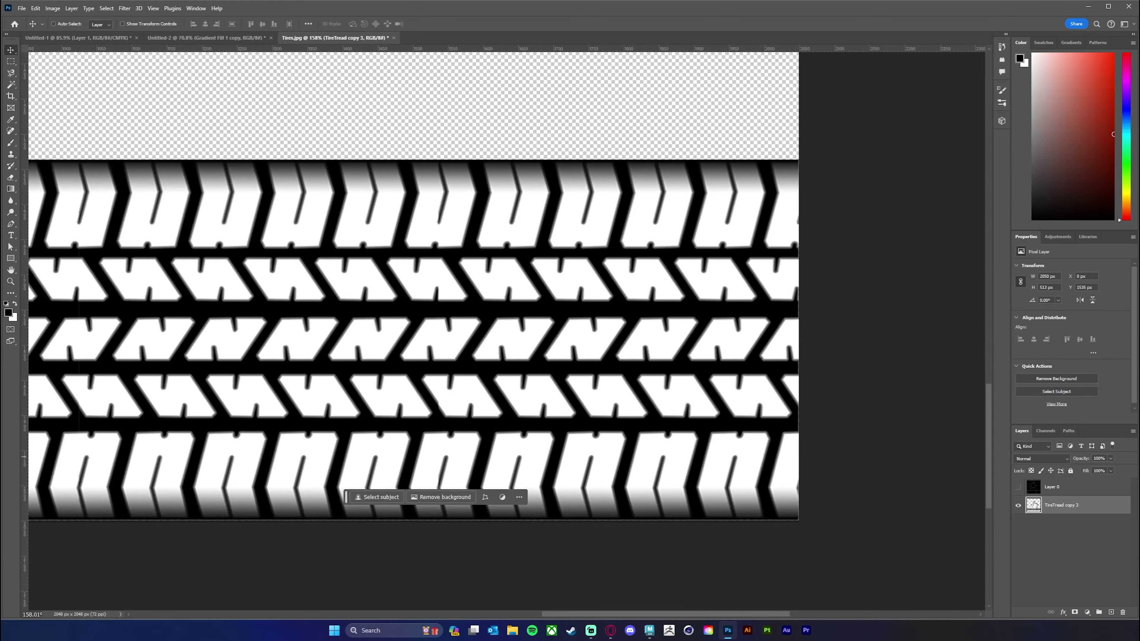
Scale the TireTread copy 3 layer up proportionally to about 100.10%.
{"action": "key", "text": "ctrl+t"}
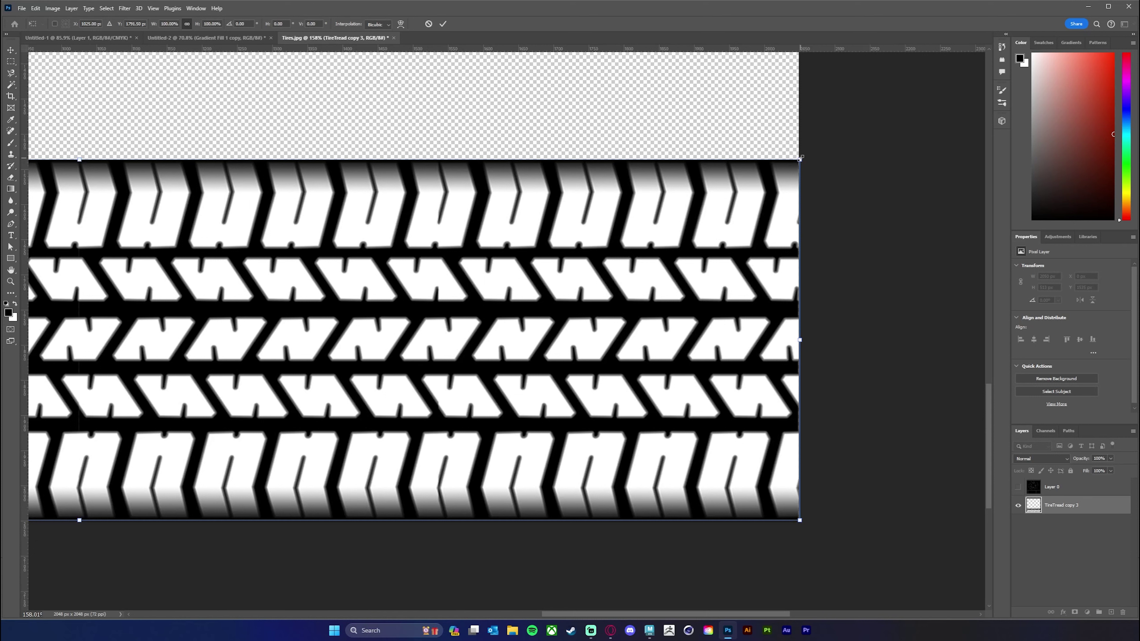
{"action": "left_click_drag", "start_coordinate": [800, 158], "coordinate": [801, 157]}
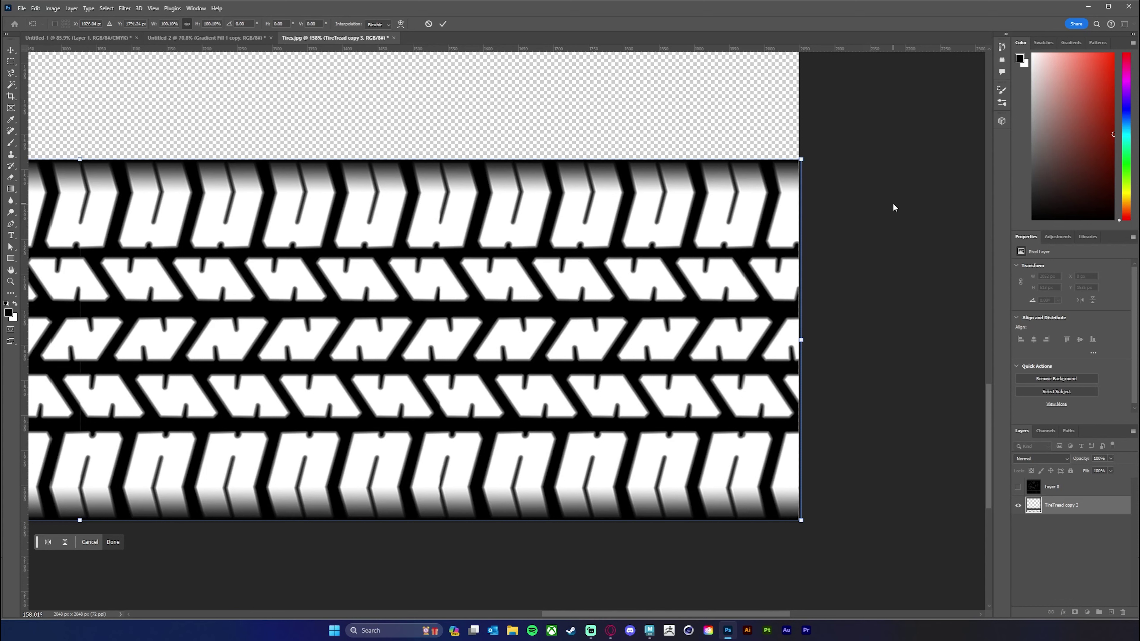
{"action": "key", "text": "Return"}
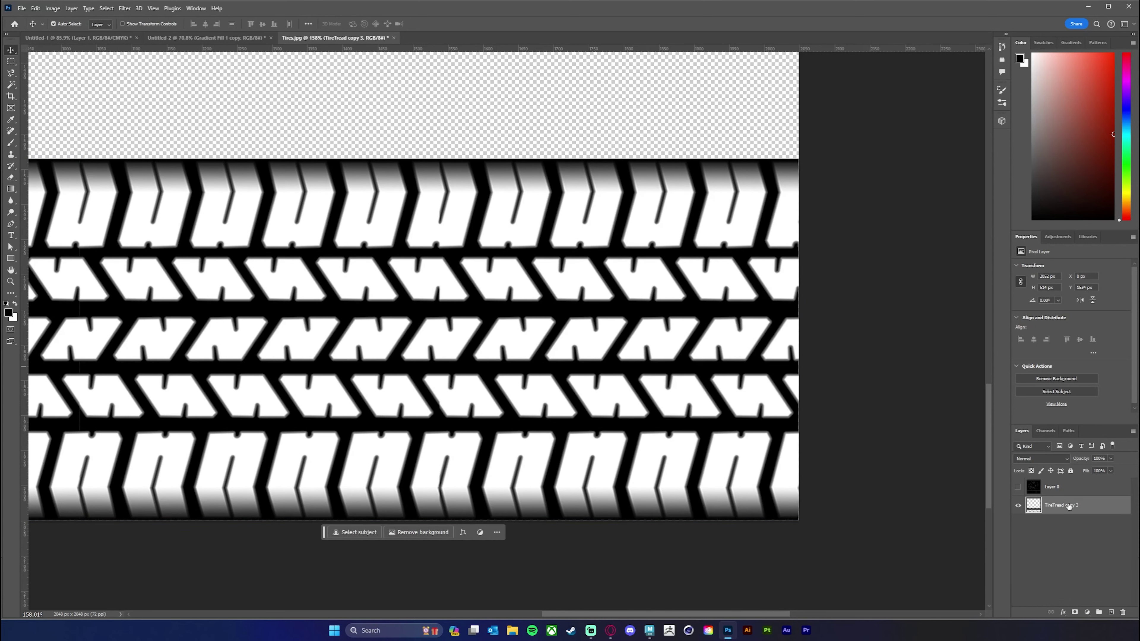
Copy the whole canvas area of the rescaled tread onto a new layer and hide the original tread layer.
{"action": "key", "text": "ctrl+a"}
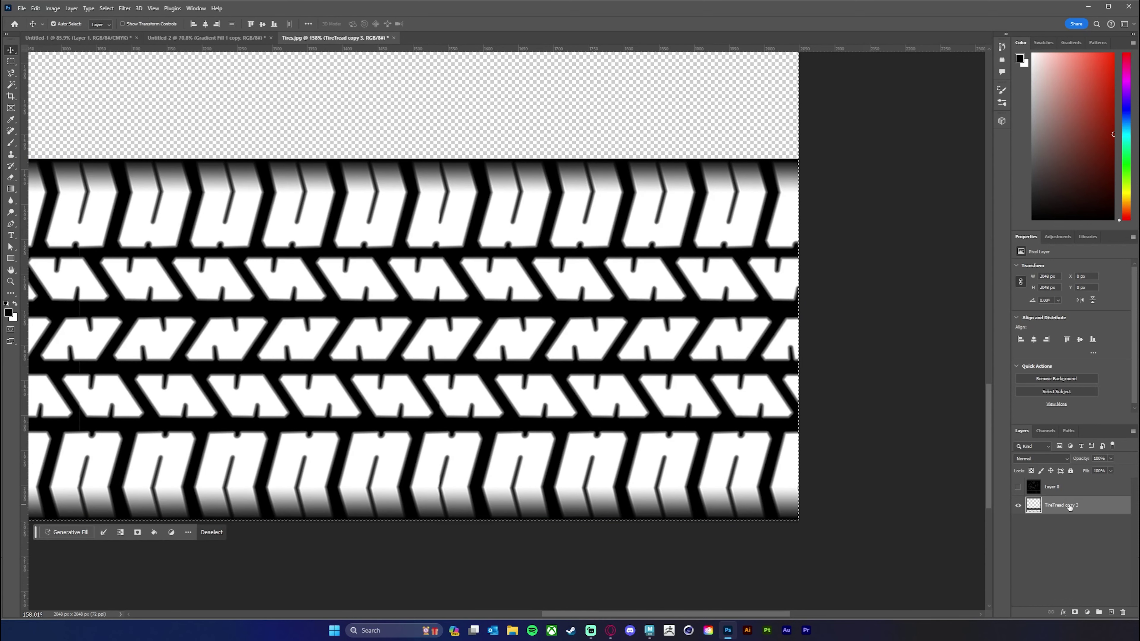
{"action": "key", "text": "ctrl+j"}
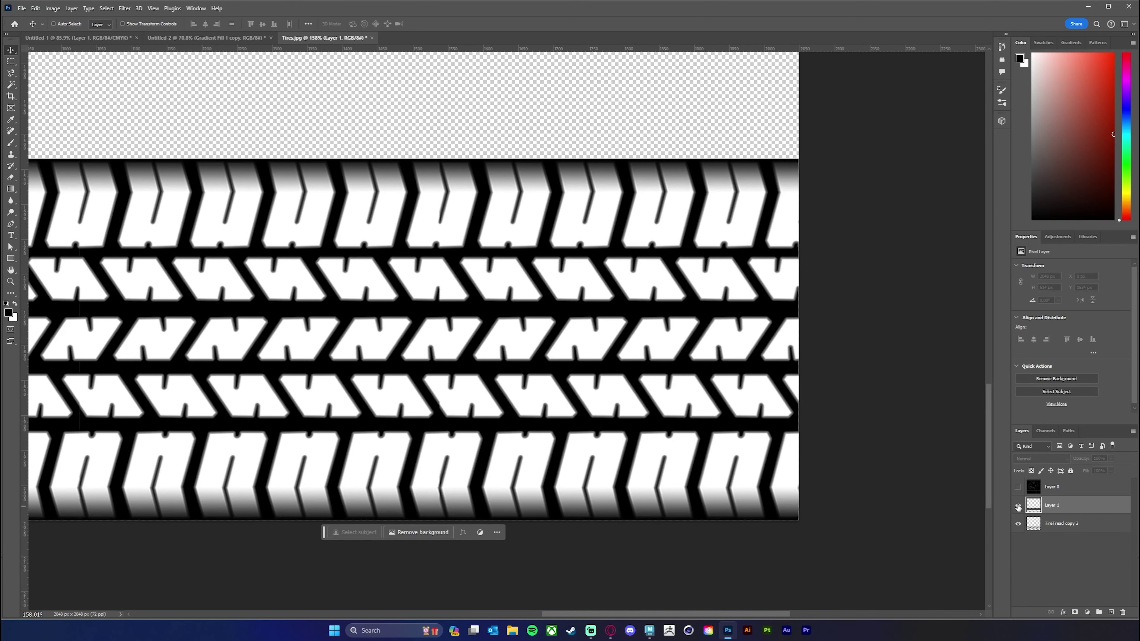
{"action": "left_click", "coordinate": [1019, 525]}
Apply a wrap-around Offset of about -69 px horizontally and +4 px vertically to the copied tread layer.
{"action": "key", "text": "z"}
{"action": "left_click_drag", "start_coordinate": [766, 399], "coordinate": [732, 386]}
{"action": "left_click", "coordinate": [124, 8]}
{"action": "mouse_move", "coordinate": [134, 220]}
{"action": "left_click", "coordinate": [242, 270]}
{"action": "left_click_drag", "start_coordinate": [348, 169], "coordinate": [345, 169]}
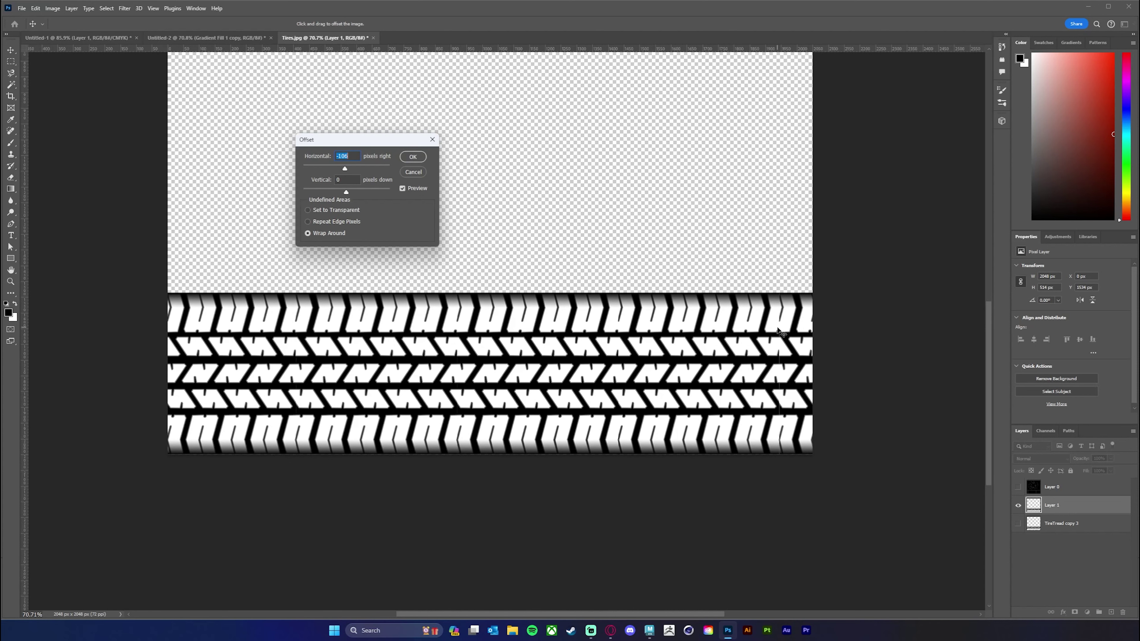
{"action": "left_click_drag", "start_coordinate": [777, 326], "coordinate": [788, 327]}
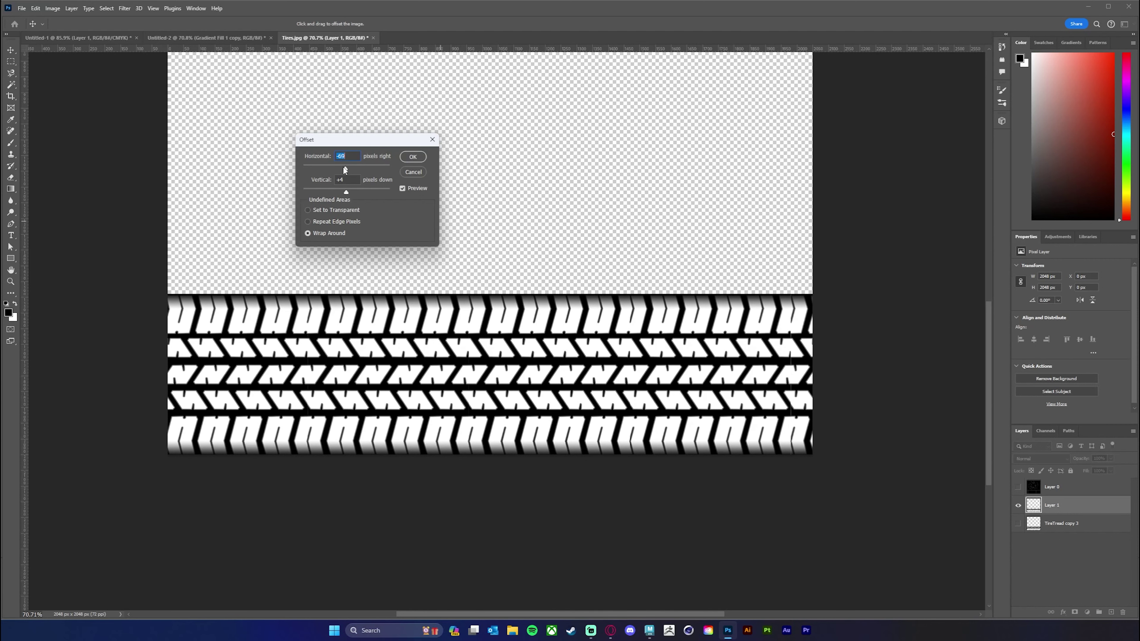
{"action": "left_click", "coordinate": [412, 158]}
Examine the tread seam up close, and undo the offset, the copied layer and the tread scaling.
{"action": "key", "text": "z"}
{"action": "left_click_drag", "start_coordinate": [791, 344], "coordinate": [745, 354]}
{"action": "key", "text": "v"}
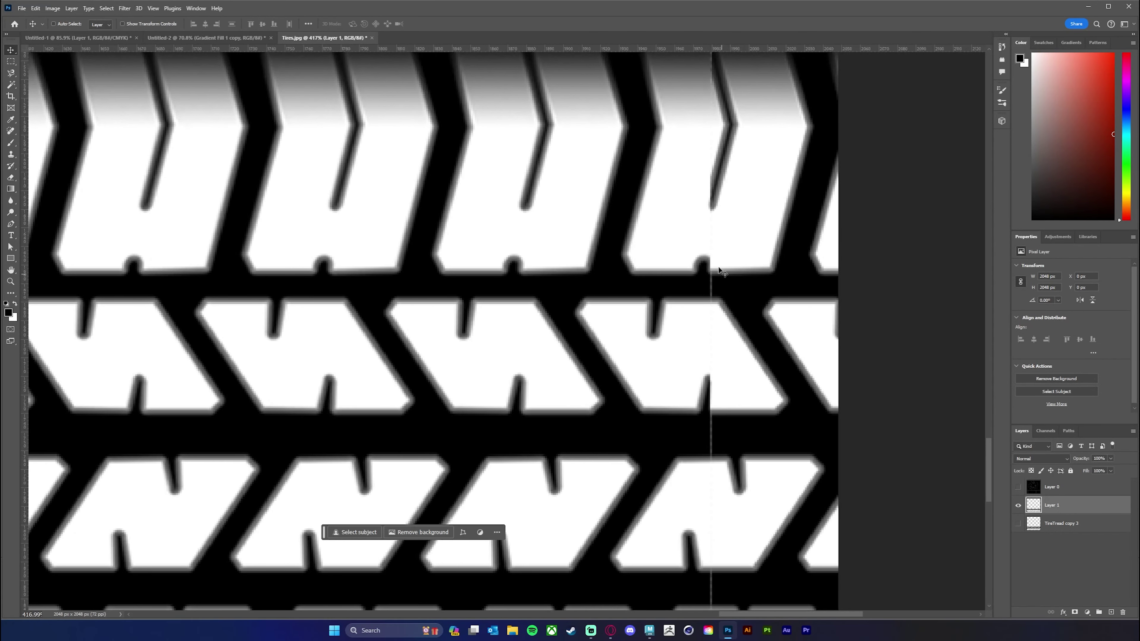
{"action": "key", "text": "ctrl+z"}
{"action": "key", "text": "ctrl+z"}
{"action": "key", "text": "ctrl+z"}
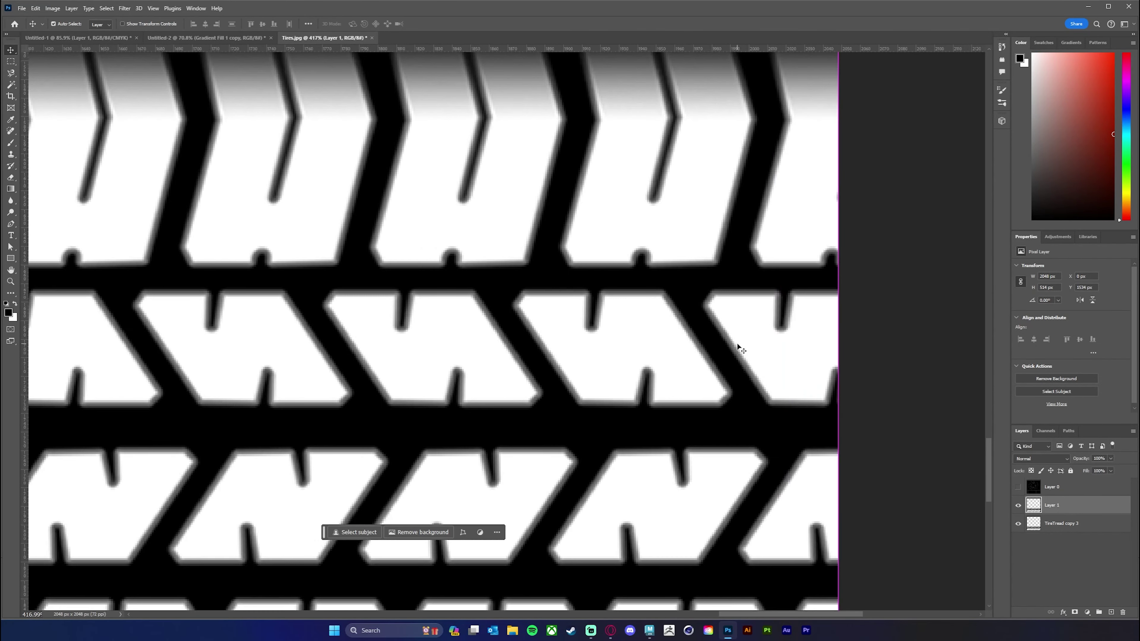
{"action": "key", "text": "ctrl+z"}
{"action": "key", "text": "ctrl+z"}
{"action": "key", "text": "ctrl+z"}
{"action": "left_click_drag", "start_coordinate": [744, 363], "coordinate": [720, 361]}
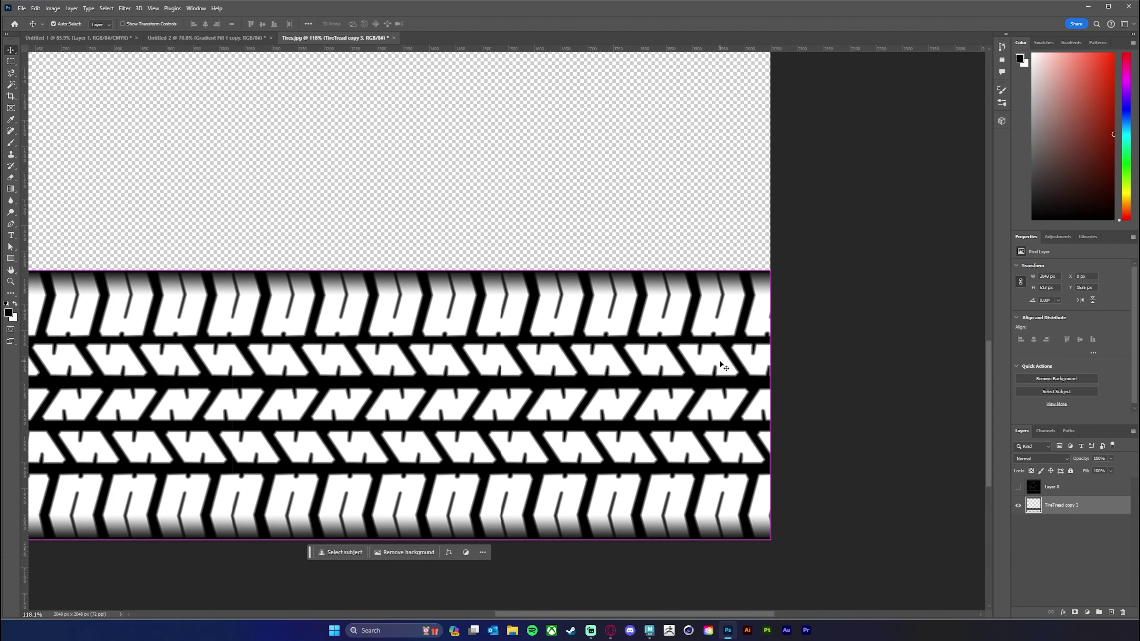
{"action": "key", "text": "ctrl+z"}
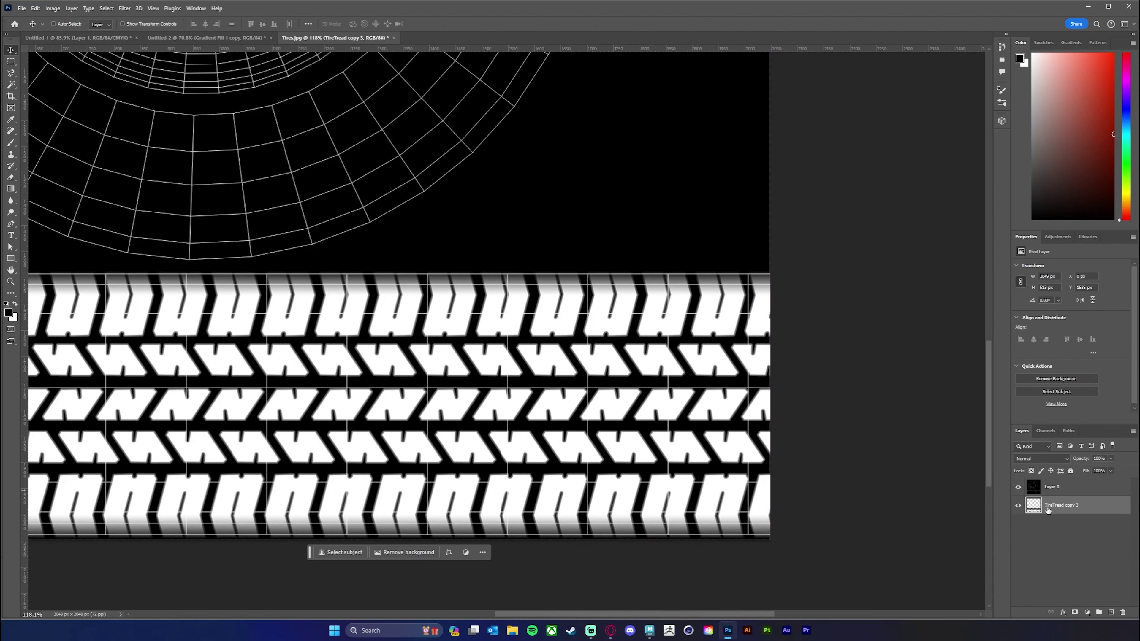
Hide the Layer 0 wireframe and copy the canvas-cropped tread onto a new layer.
{"action": "left_click", "coordinate": [1018, 488]}
{"action": "left_click", "coordinate": [1032, 511], "text": "ctrl"}
{"action": "key", "text": "ctrl+j"}
Preview a wrap-around Offset with 0 px vertical shift on the new tread layer to check the seam, and cancel it.
{"action": "left_click", "coordinate": [124, 8]}
{"action": "mouse_move", "coordinate": [179, 200]}
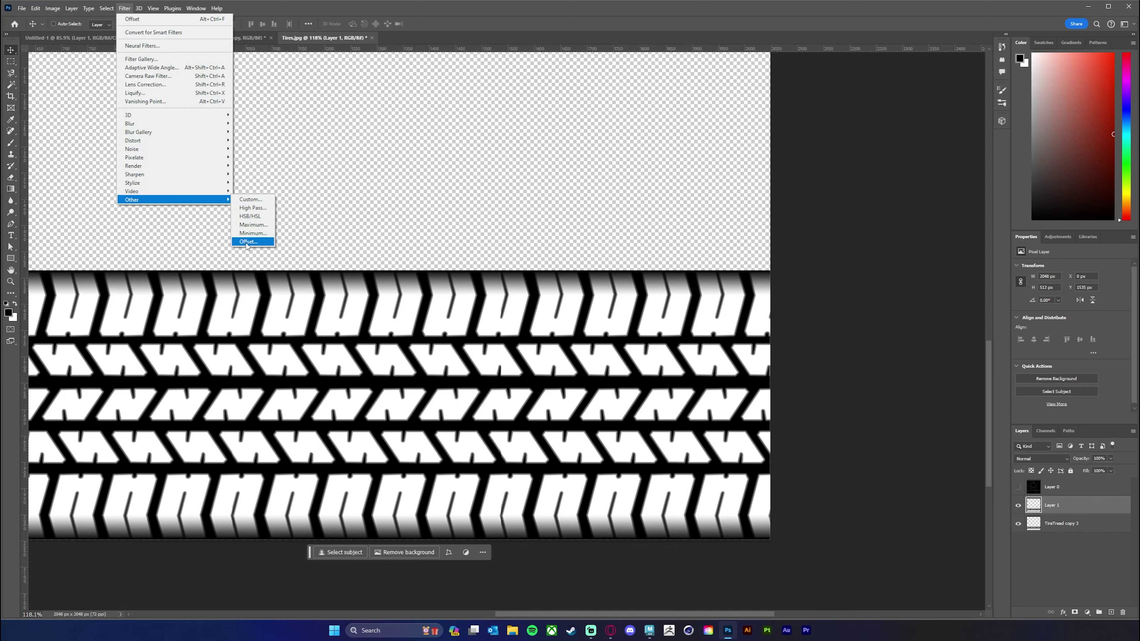
{"action": "left_click", "coordinate": [248, 242]}
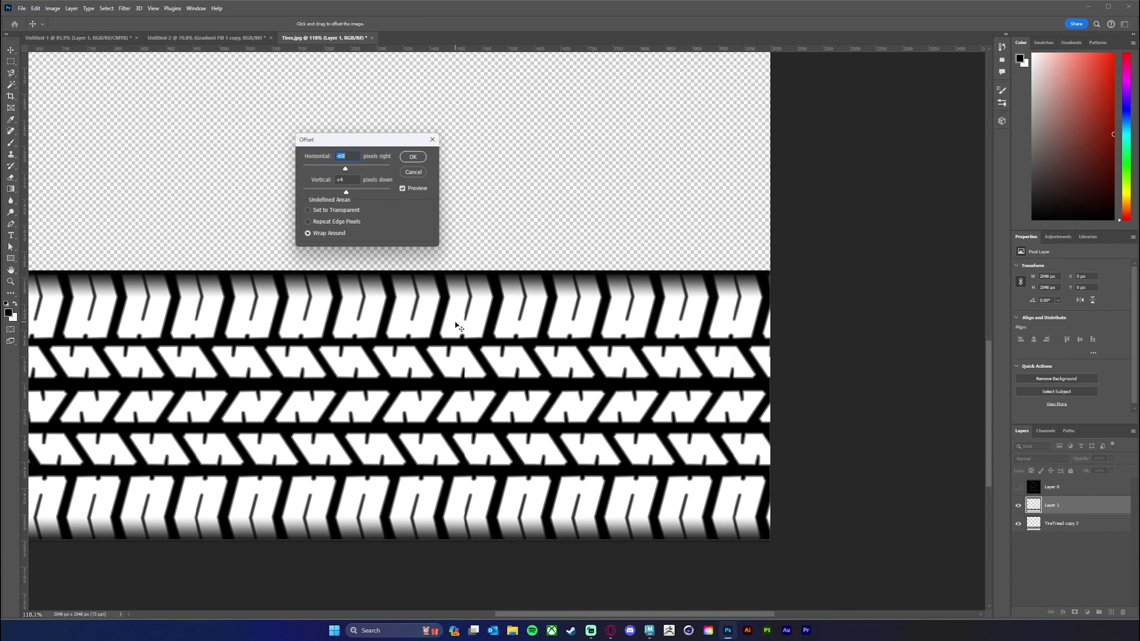
{"action": "double_click", "coordinate": [349, 181]}
{"action": "type", "text": "0"}
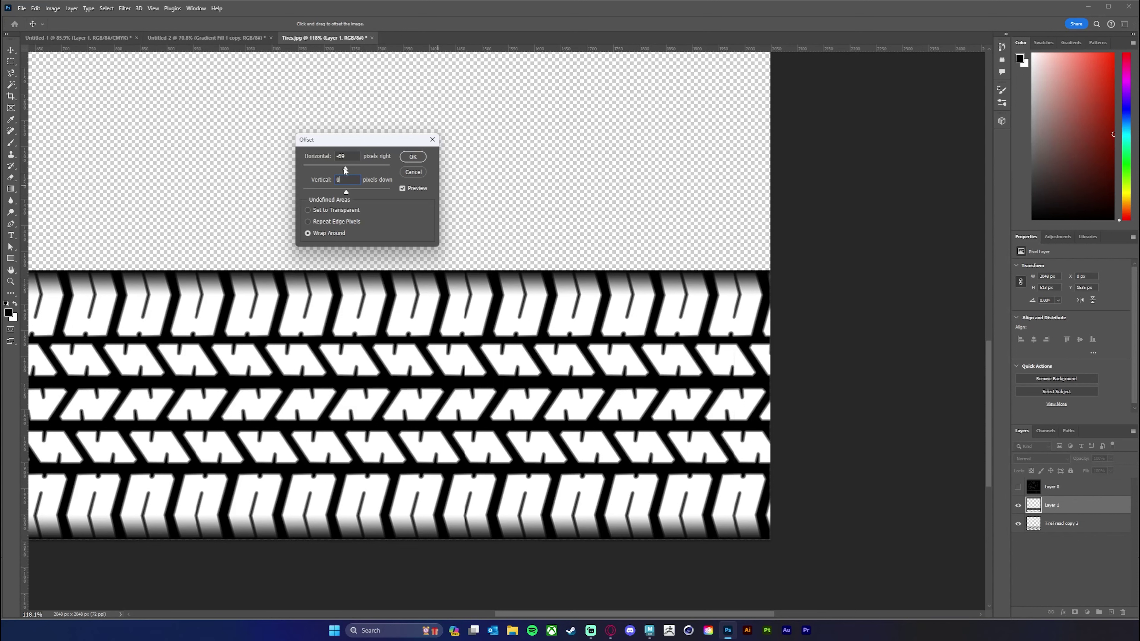
{"action": "left_click_drag", "start_coordinate": [344, 170], "coordinate": [351, 171]}
{"action": "left_click", "coordinate": [413, 172]}
Show the Layer 0 wireframe, squash Layer 1 vertically to about 94% inside the UV strip, and hide TireTread copy 3.
{"action": "left_click", "coordinate": [1018, 487]}
{"action": "scroll", "coordinate": [526, 417], "scroll_direction": "down", "scroll_amount": 1}
{"action": "left_click_drag", "start_coordinate": [526, 418], "coordinate": [547, 411]}
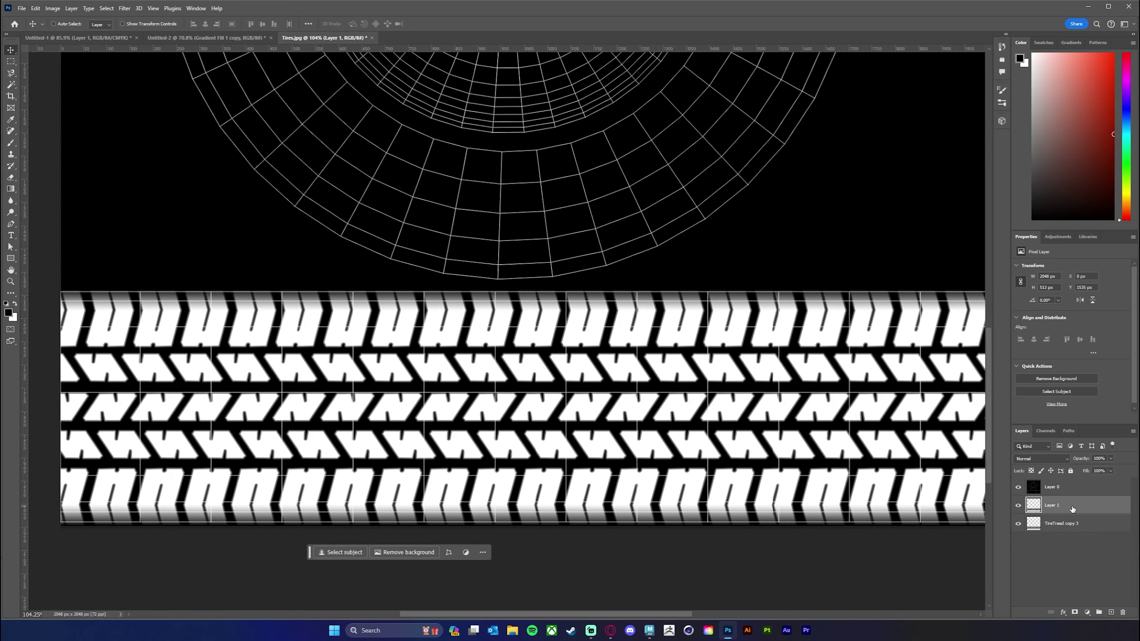
{"action": "key", "text": "ctrl+t"}
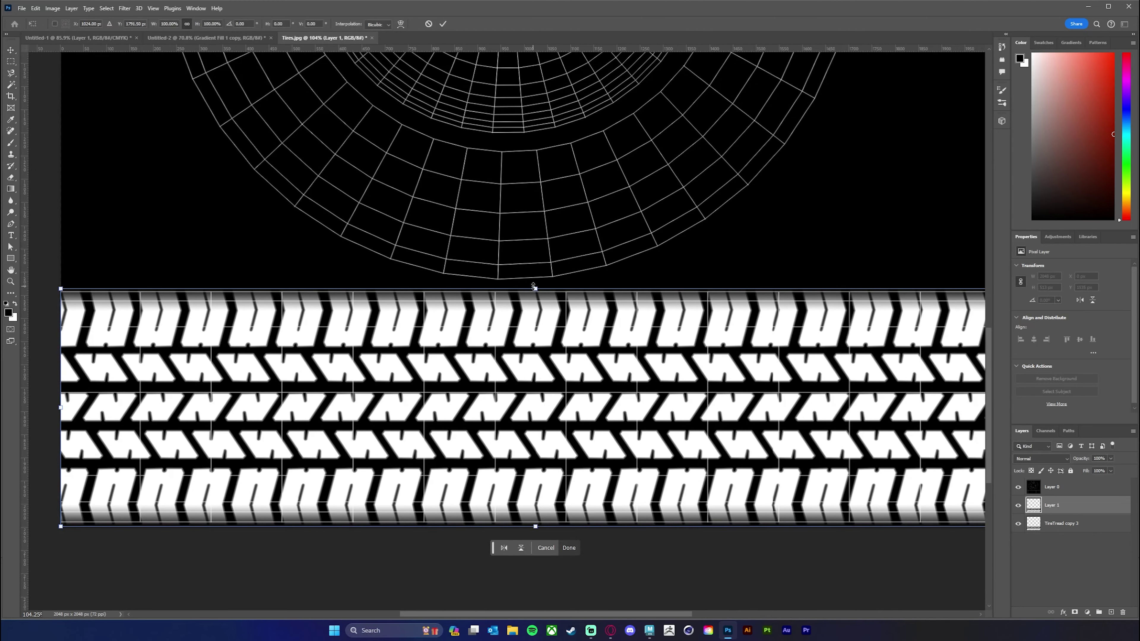
{"action": "left_click_drag", "start_coordinate": [535, 289], "coordinate": [535, 295]}
{"action": "left_click_drag", "start_coordinate": [534, 527], "coordinate": [535, 518]}
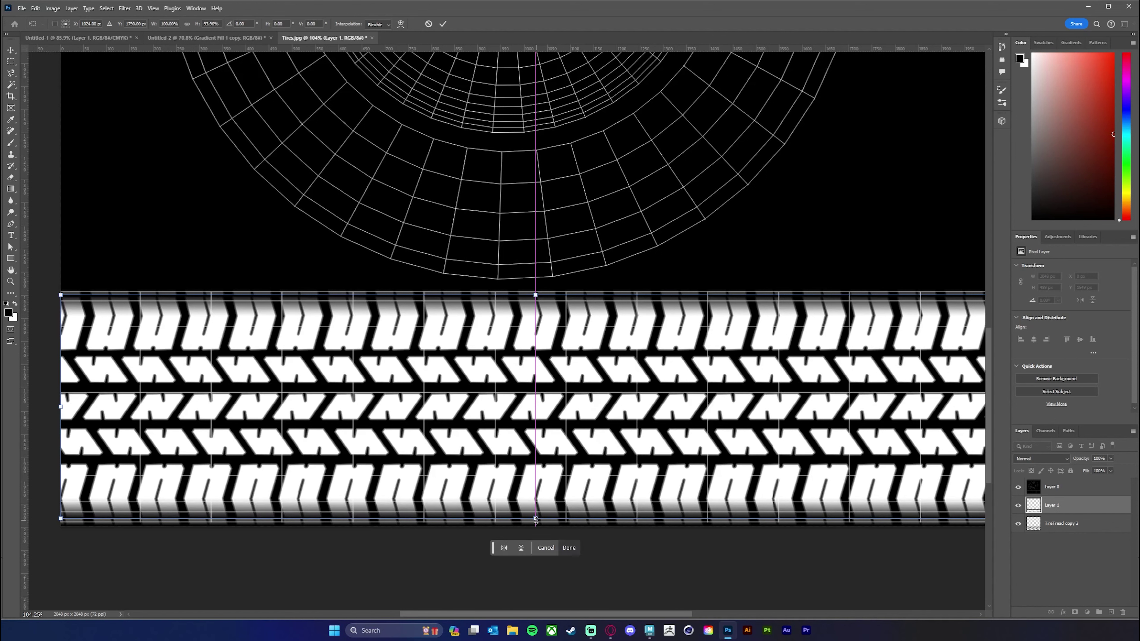
{"action": "key", "text": "Return"}
{"action": "left_click", "coordinate": [1018, 524]}
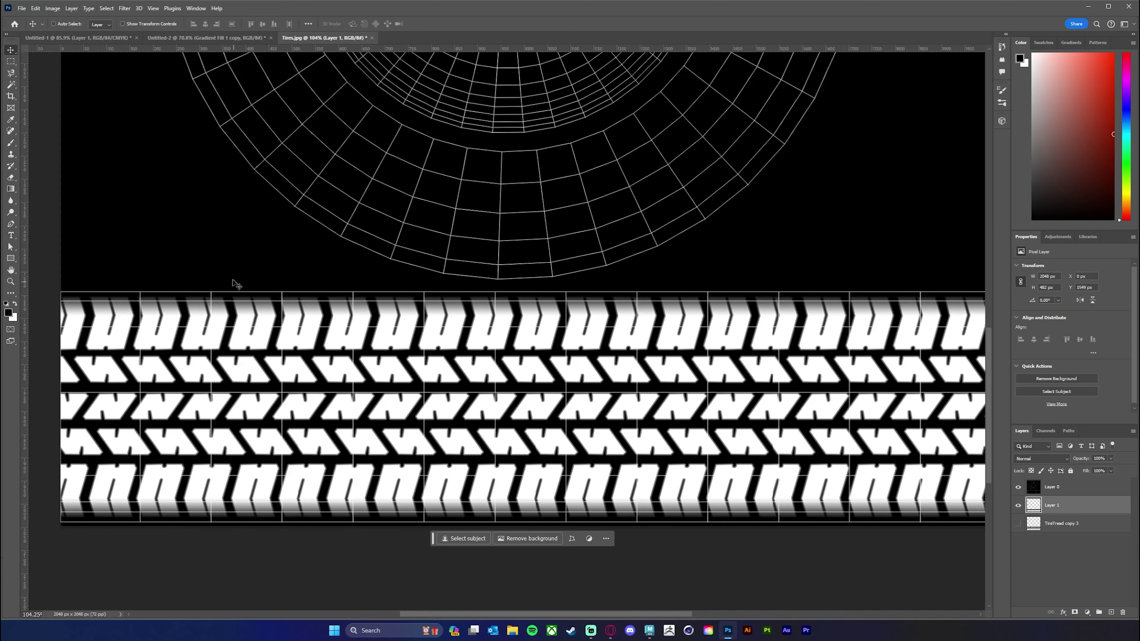
{"action": "left_click", "coordinate": [10, 62]}
{"action": "right_click", "coordinate": [11, 61]}
{"action": "left_click", "coordinate": [49, 81]}
{"action": "scroll", "coordinate": [693, 429], "scroll_direction": "down", "scroll_amount": 2}
{"action": "left_click_drag", "start_coordinate": [258, 324], "coordinate": [274, 323]}
{"action": "key", "text": "ctrl+d"}
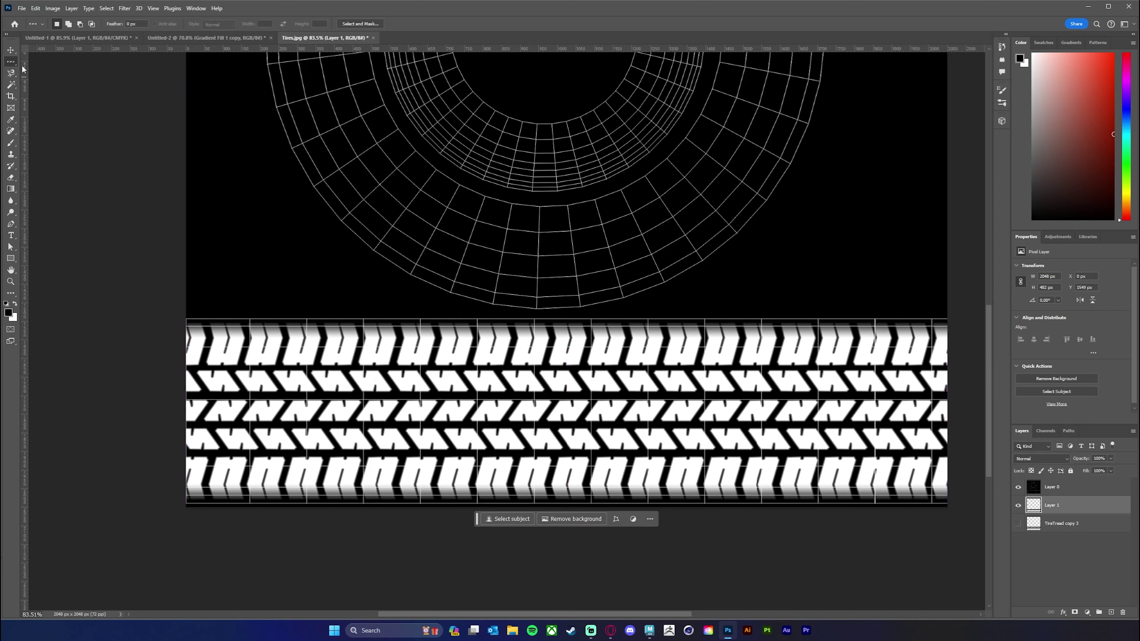
{"action": "right_click", "coordinate": [12, 66]}
{"action": "left_click", "coordinate": [50, 62]}
{"action": "left_click_drag", "start_coordinate": [184, 315], "coordinate": [725, 317]}
{"action": "left_click_drag", "start_coordinate": [555, 419], "coordinate": [533, 419]}
{"action": "key", "text": "ctrl+d"}
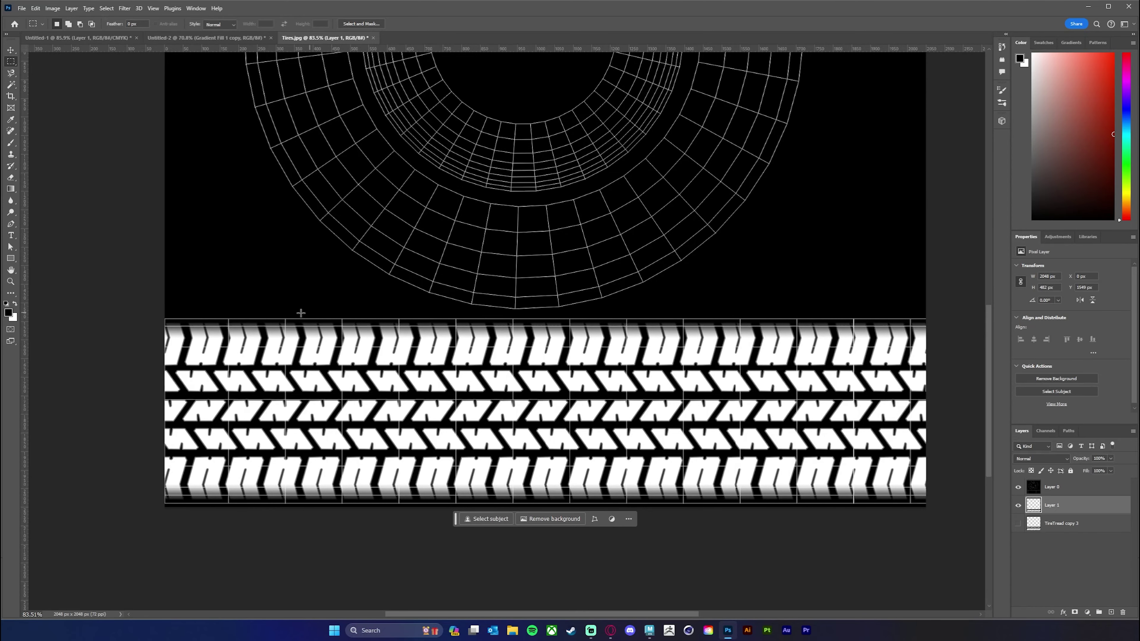
On a new layer, fill a thin full-width strip along the tread's upper edge with light grey sampled from the tread.
{"action": "left_click_drag", "start_coordinate": [161, 317], "coordinate": [931, 321]}
{"action": "left_click", "coordinate": [1110, 612]}
{"action": "right_click", "coordinate": [11, 189]}
{"action": "left_click", "coordinate": [44, 200]}
{"action": "left_click", "coordinate": [626, 319]}
{"action": "scroll", "coordinate": [627, 343], "scroll_direction": "up", "scroll_amount": 9}
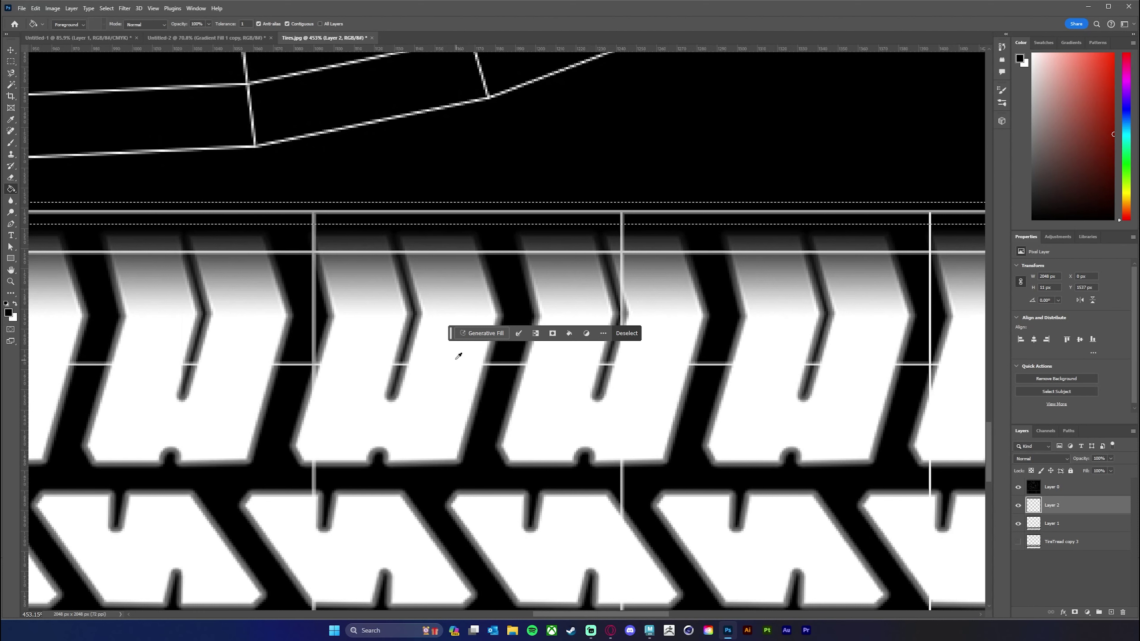
{"action": "left_click", "coordinate": [462, 301], "text": "alt"}
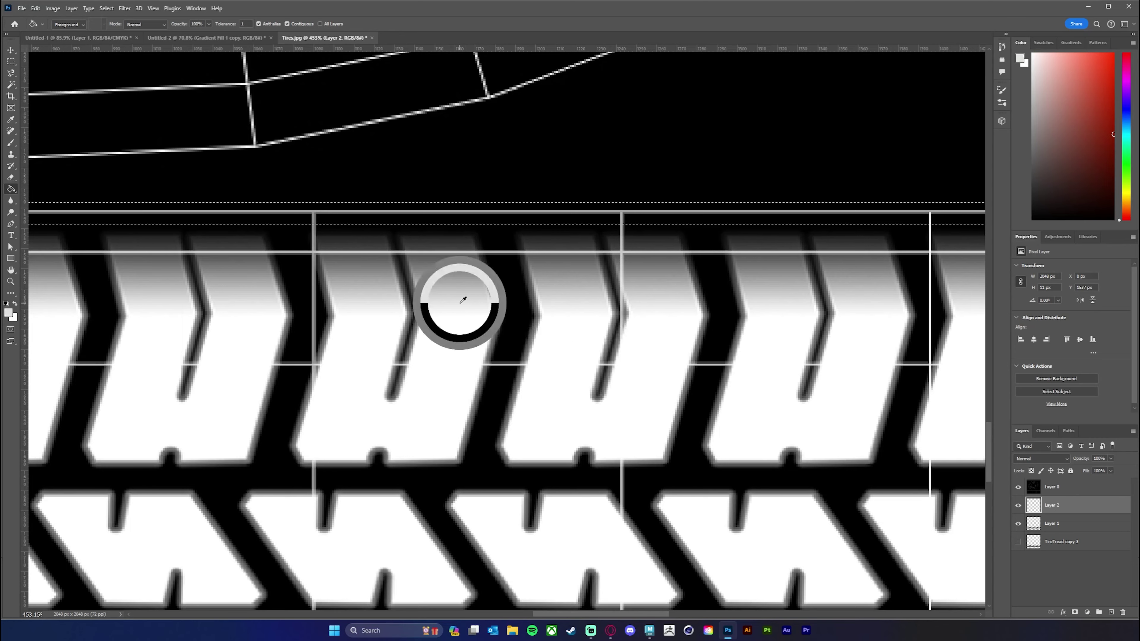
{"action": "left_click", "coordinate": [521, 224]}
Clear the selection and duplicate the light strip layer for the tread's lower edge.
{"action": "key", "text": "z"}
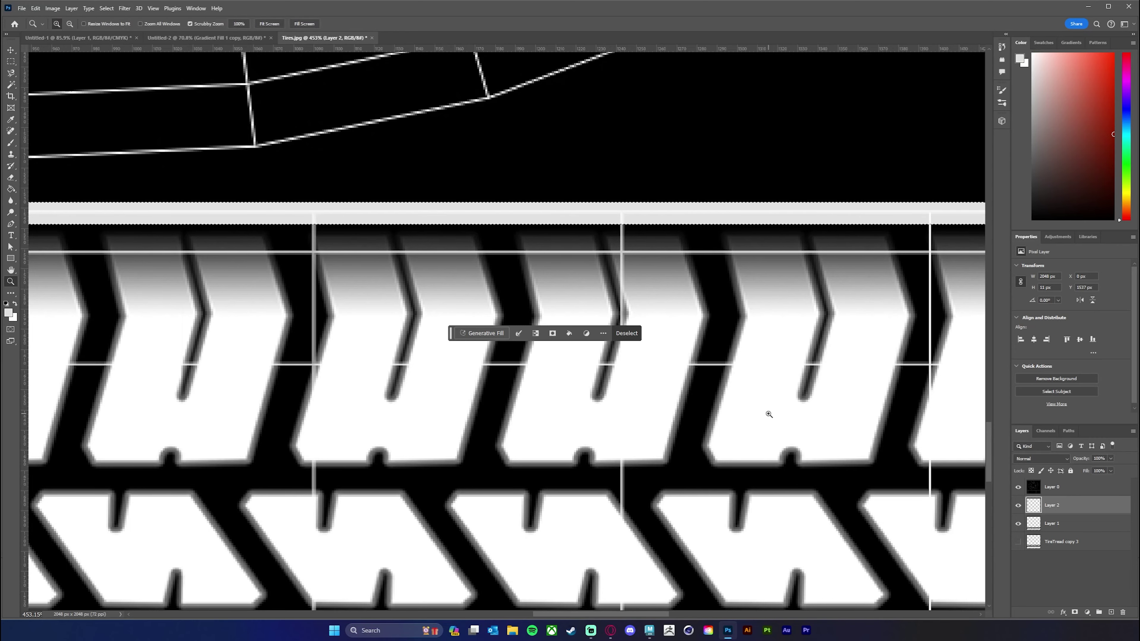
{"action": "mouse_move", "coordinate": [768, 414]}
{"action": "left_mouse_down"}
{"action": "mouse_move", "coordinate": [699, 412]}
{"action": "mouse_move", "coordinate": [645, 353]}
{"action": "left_mouse_up"}
{"action": "key", "text": "space"}
{"action": "key", "text": "ctrl+d"}
{"action": "key", "text": "ctrl+j"}
Draw a circle about 1436 px across above Layer 0, just inside the tire wireframe's outer ring.
{"action": "left_click", "coordinate": [1051, 487]}
{"action": "left_click_drag", "start_coordinate": [445, 115], "coordinate": [736, 433]}
{"action": "left_click_drag", "start_coordinate": [730, 430], "coordinate": [748, 445]}
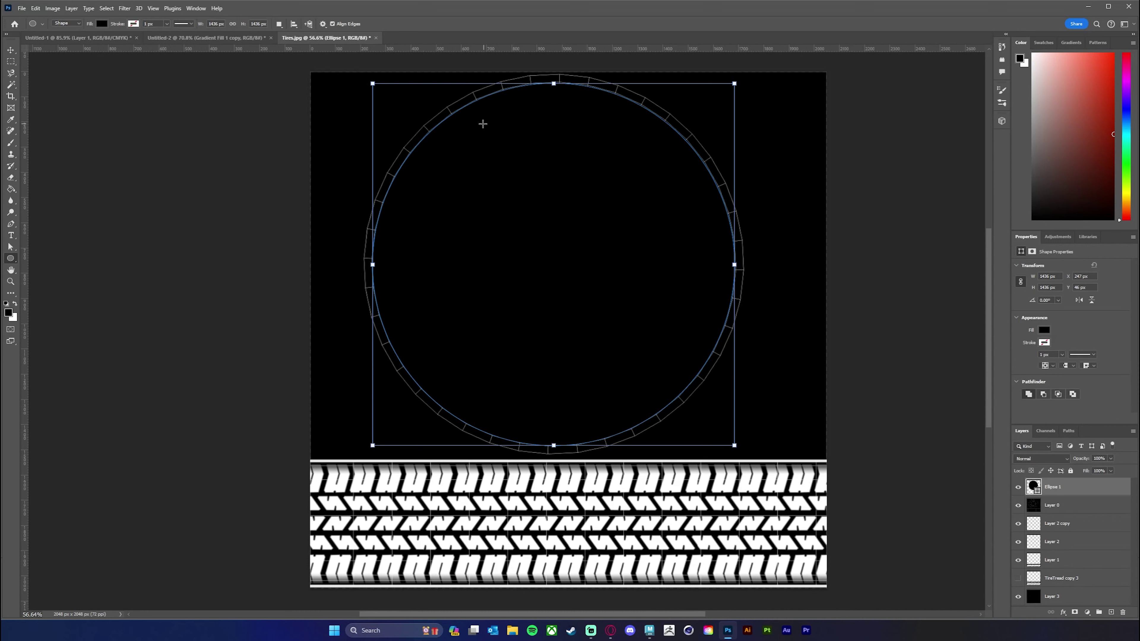
Remove the circle's fill and give it a white stroke about 5.71 px wide.
{"action": "left_click", "coordinate": [102, 23]}
{"action": "left_click", "coordinate": [104, 37]}
{"action": "left_click", "coordinate": [134, 24]}
{"action": "left_click", "coordinate": [137, 53]}
{"action": "left_click", "coordinate": [167, 24]}
{"action": "left_click_drag", "start_coordinate": [164, 34], "coordinate": [170, 34]}
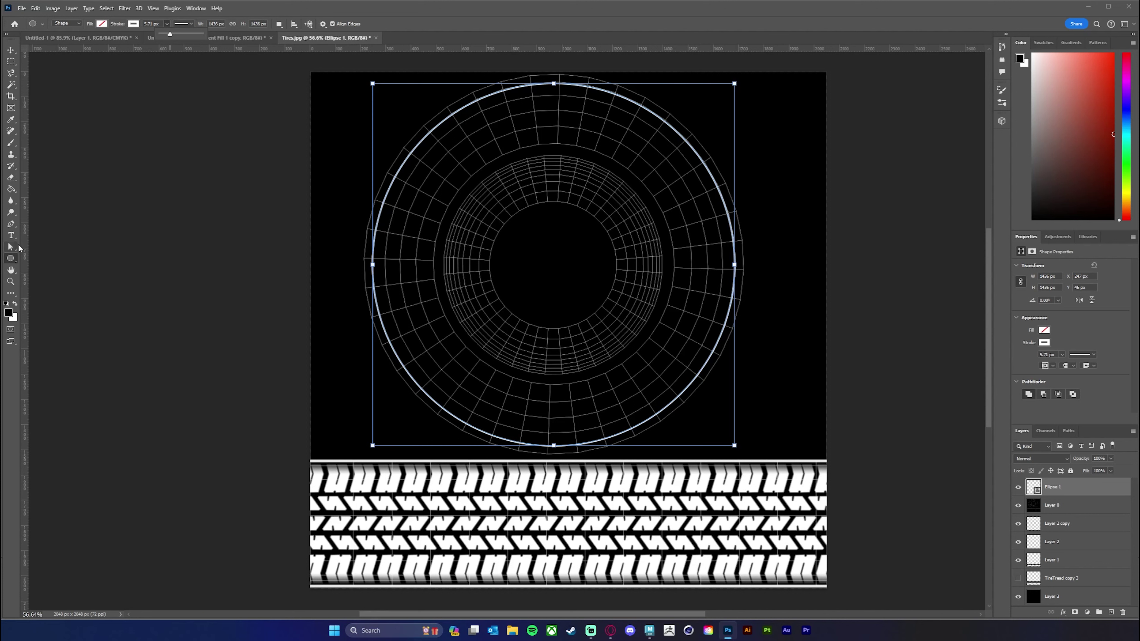
Activate the Type tool and set the text color to white (ffffff).
{"action": "left_click", "coordinate": [13, 236]}
{"action": "left_click", "coordinate": [14, 237]}
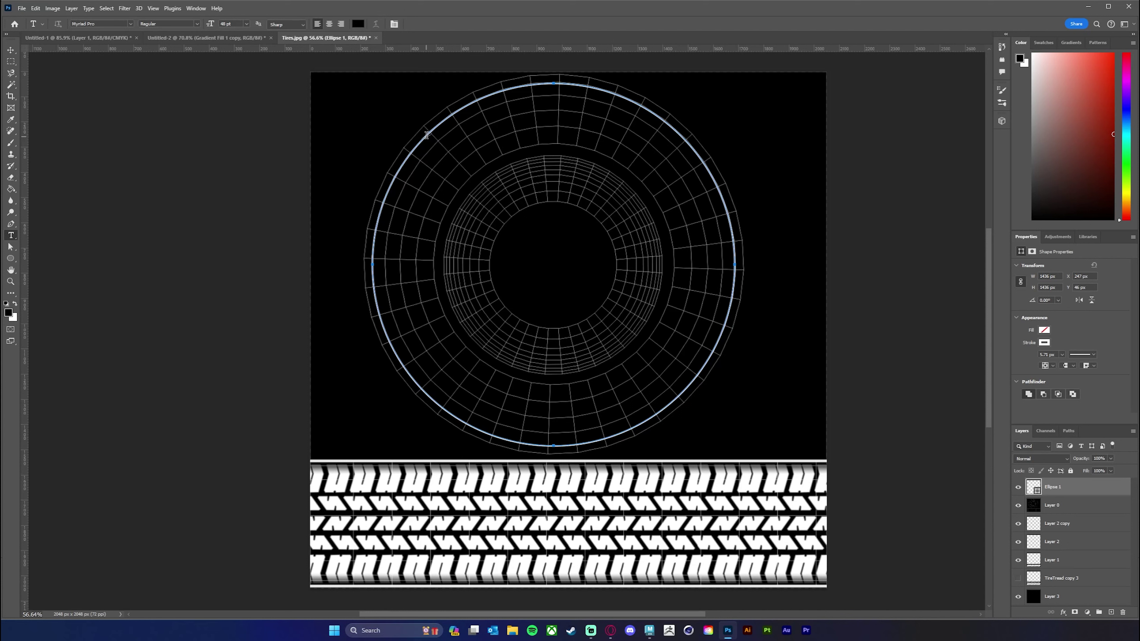
{"action": "left_click", "coordinate": [358, 24]}
{"action": "left_click_drag", "start_coordinate": [451, 169], "coordinate": [415, 160]}
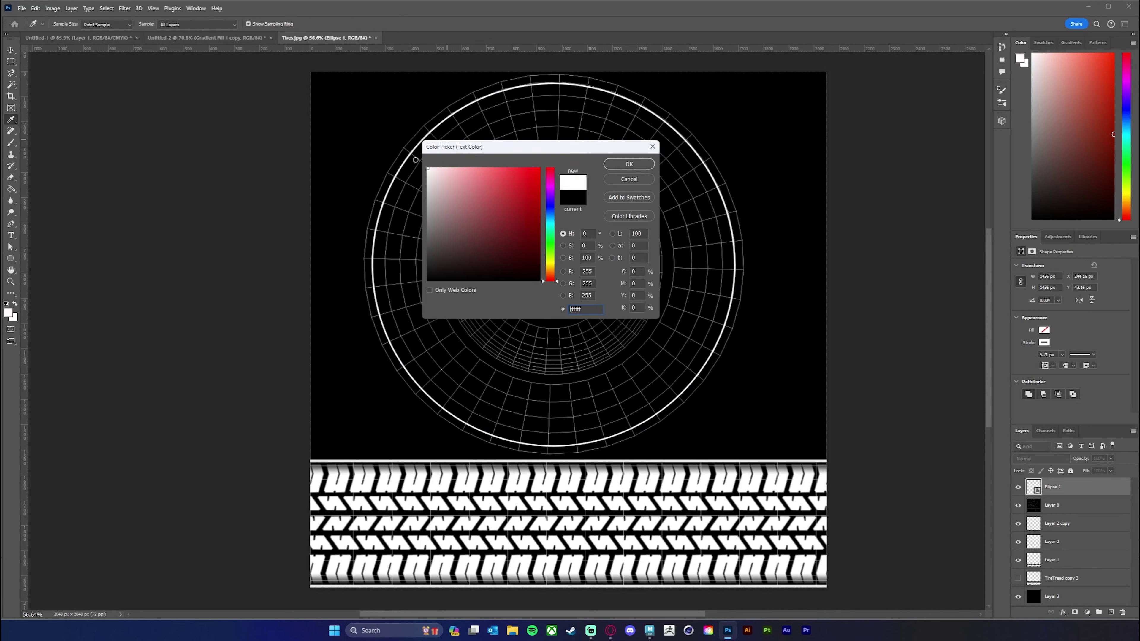
{"action": "left_click", "coordinate": [629, 164]}
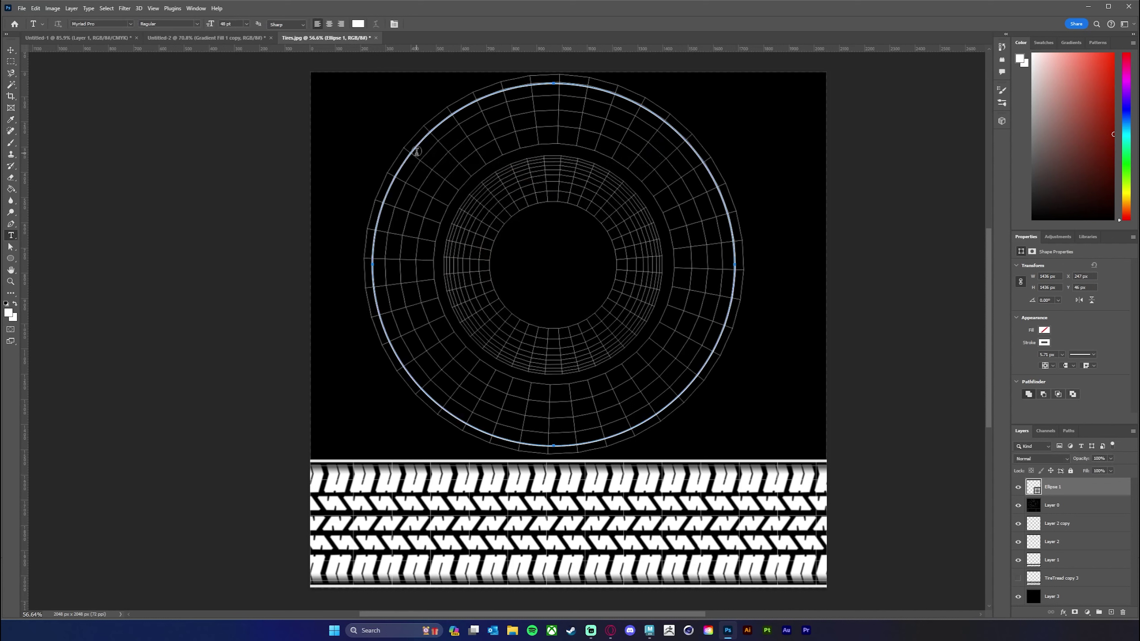
Scale the circle down to about 78.83% around its center, so it lies inside the tire's sidewall band.
{"action": "key", "text": "v"}
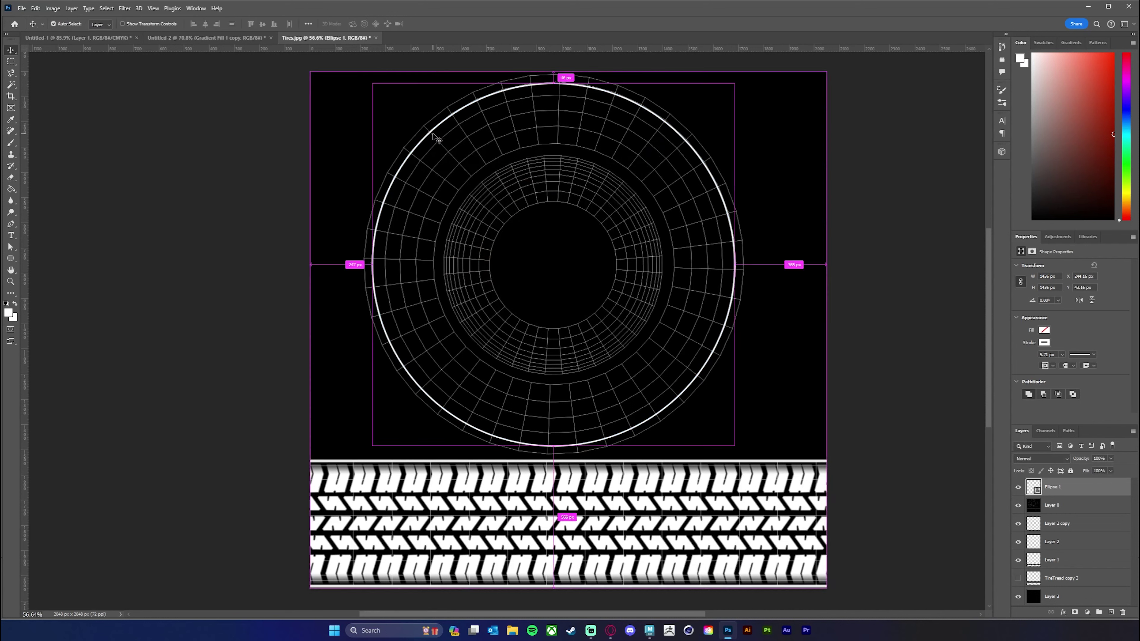
{"action": "key", "text": "ctrl+t"}
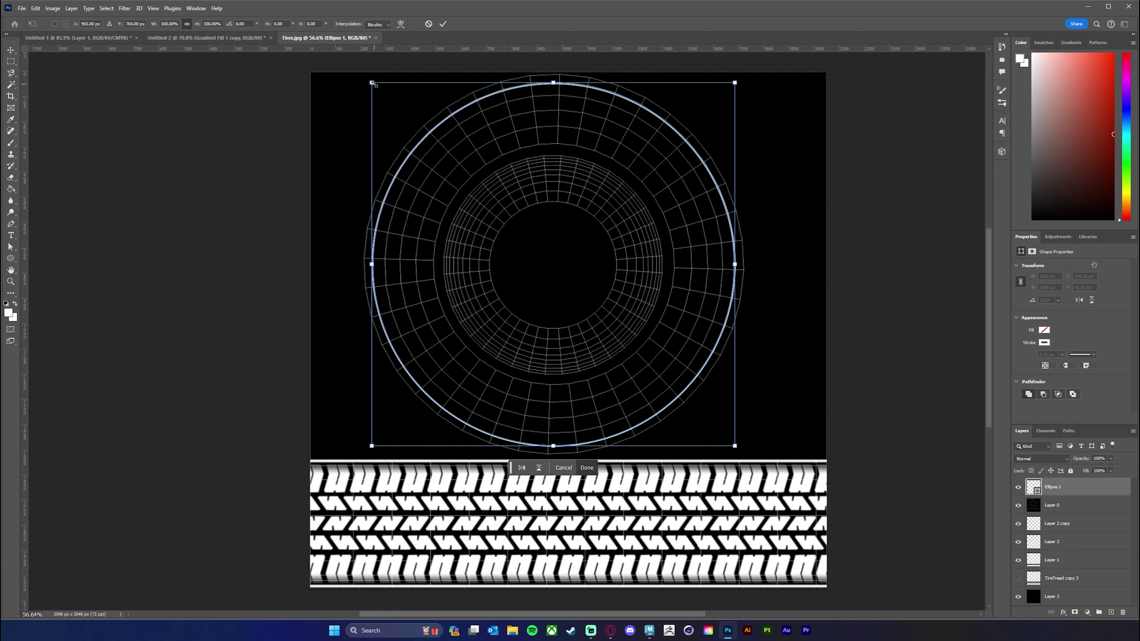
{"action": "left_click_drag", "start_coordinate": [372, 82], "coordinate": [409, 121]}
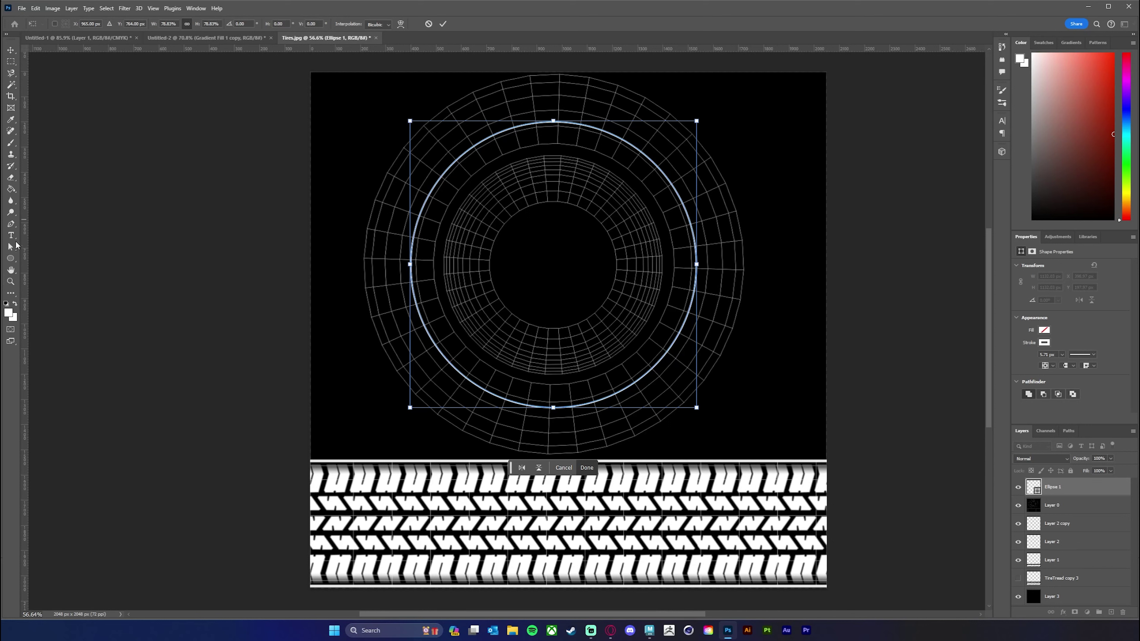
Add the text "RADIAL T/A" along the upper part of the circle's path and set its size to 116 pt.
{"action": "left_click", "coordinate": [11, 236]}
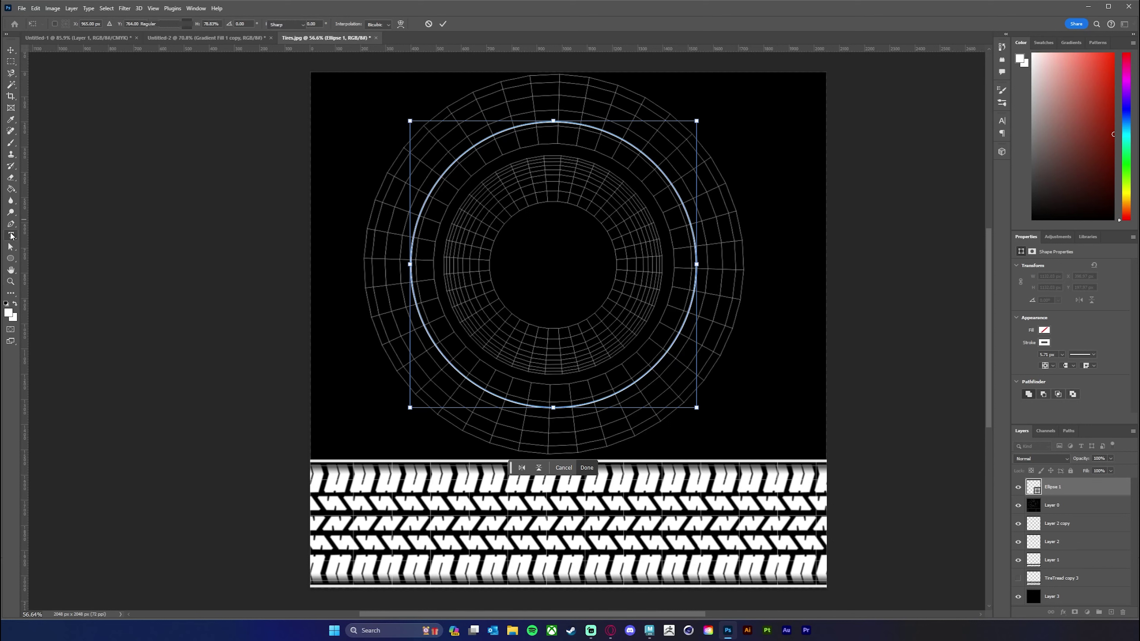
{"action": "left_click", "coordinate": [472, 146]}
{"action": "type", "text": "RADIAL T/A"}
{"action": "key", "text": "ctrl+a"}
{"action": "left_click_drag", "start_coordinate": [211, 24], "coordinate": [256, 31]}
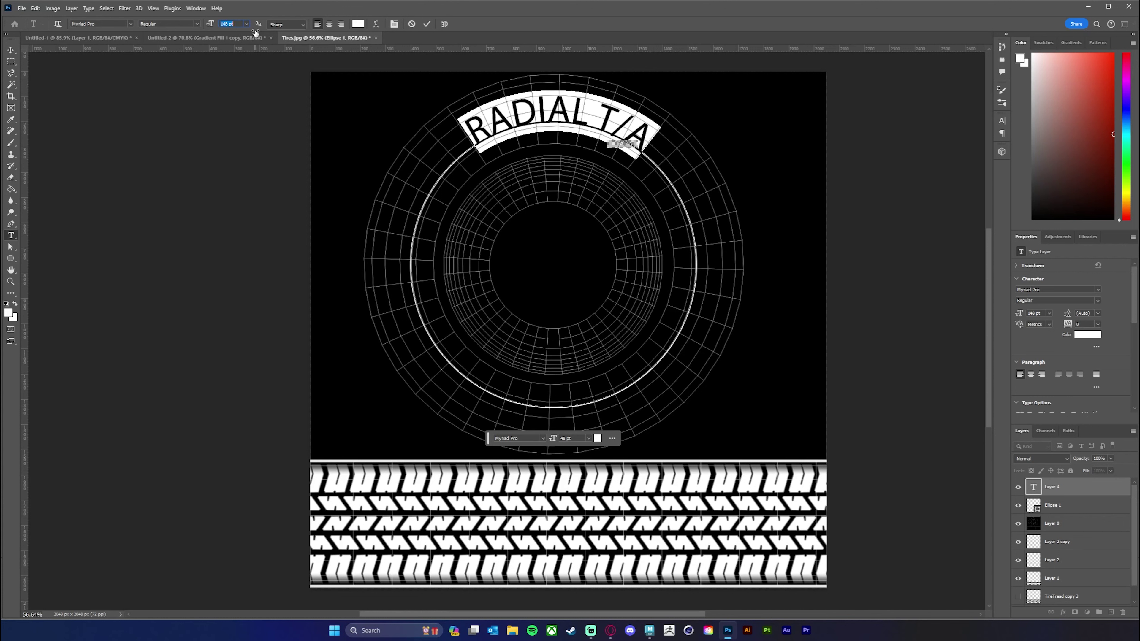
{"action": "left_click_drag", "start_coordinate": [257, 31], "coordinate": [243, 31]}
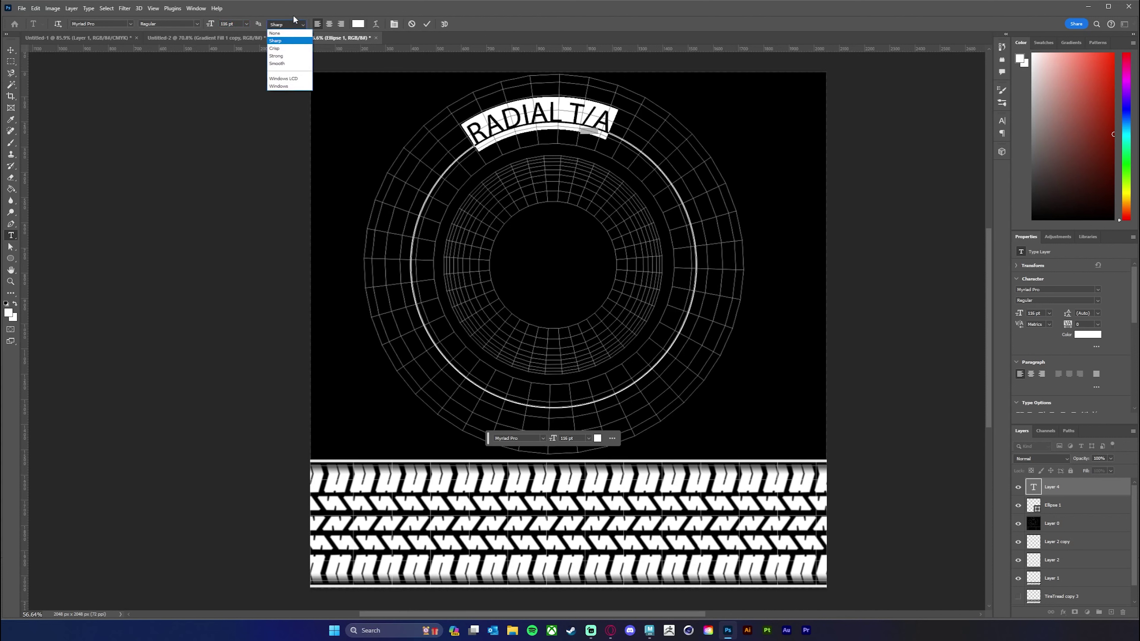
Change the lettering's font to Source Sans Pro Black Italic.
{"action": "left_click", "coordinate": [287, 25]}
{"action": "left_click", "coordinate": [112, 23]}
{"action": "left_click", "coordinate": [130, 23]}
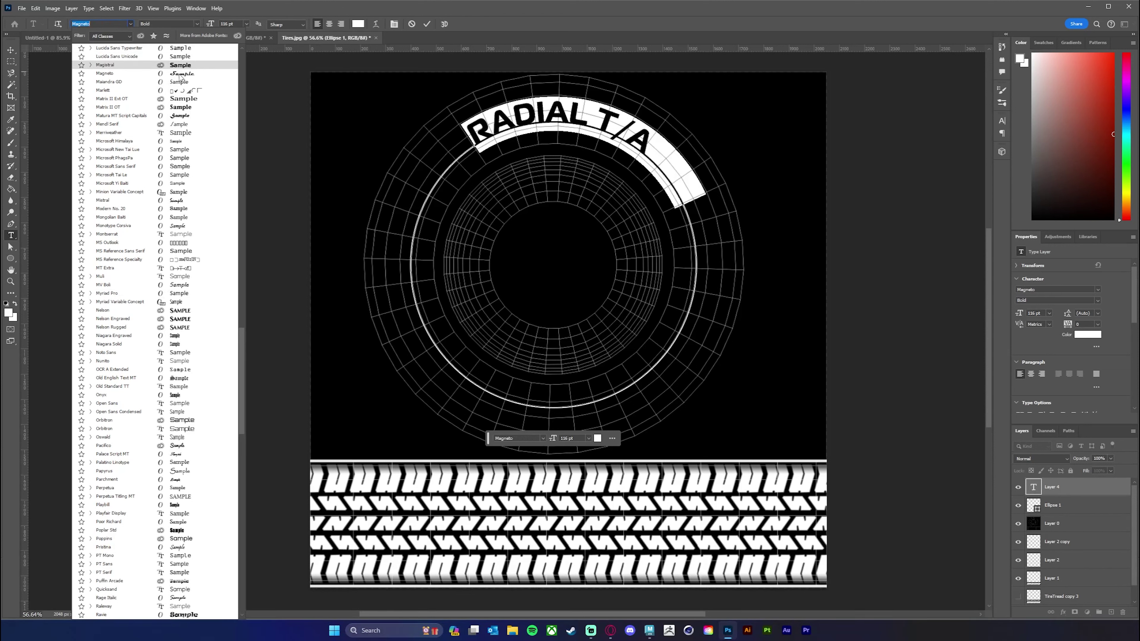
{"action": "scroll", "coordinate": [184, 592], "scroll_direction": "down", "scroll_amount": 2}
{"action": "scroll", "coordinate": [184, 592], "scroll_direction": "down", "scroll_amount": 4}
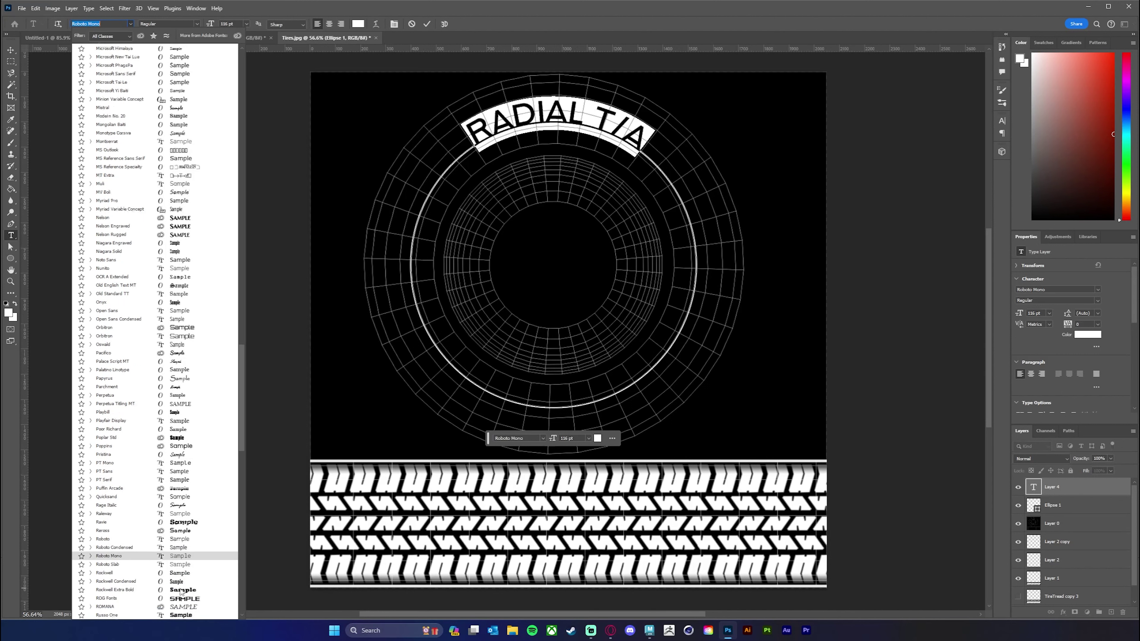
{"action": "scroll", "coordinate": [184, 594], "scroll_direction": "down", "scroll_amount": 1}
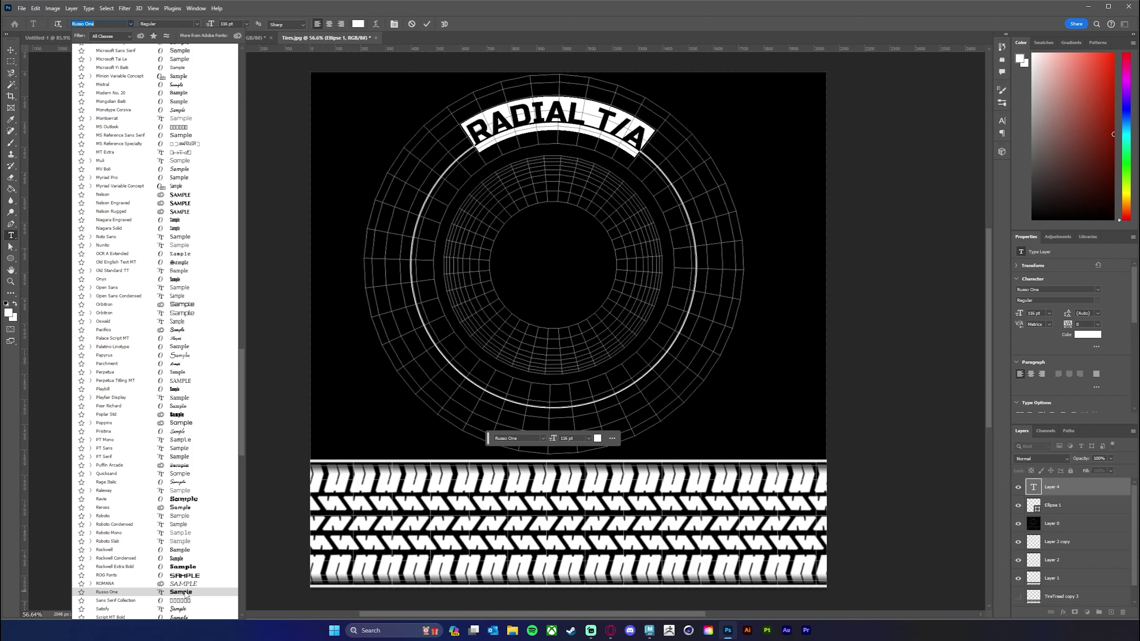
{"action": "scroll", "coordinate": [186, 594], "scroll_direction": "down", "scroll_amount": 1}
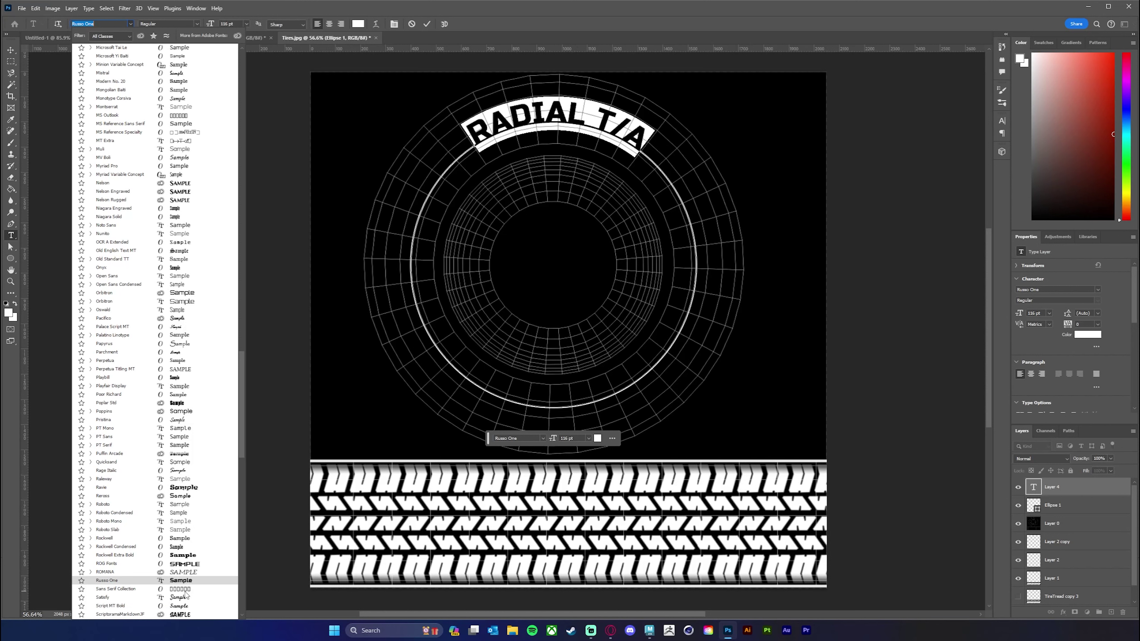
{"action": "scroll", "coordinate": [186, 595], "scroll_direction": "down", "scroll_amount": 4}
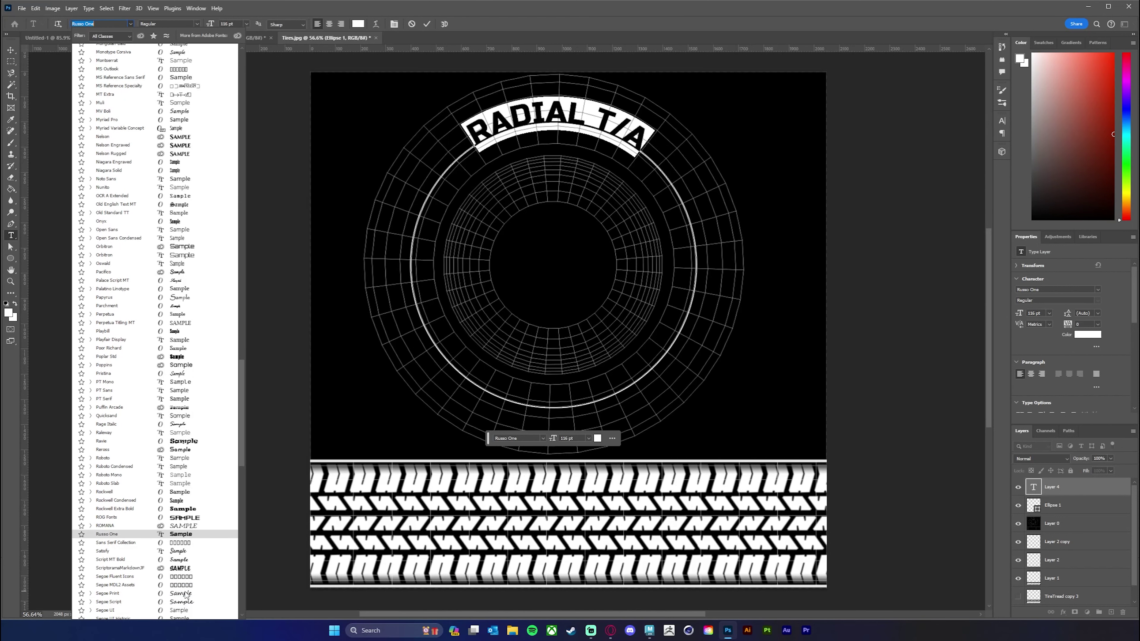
{"action": "scroll", "coordinate": [186, 595], "scroll_direction": "down", "scroll_amount": 8}
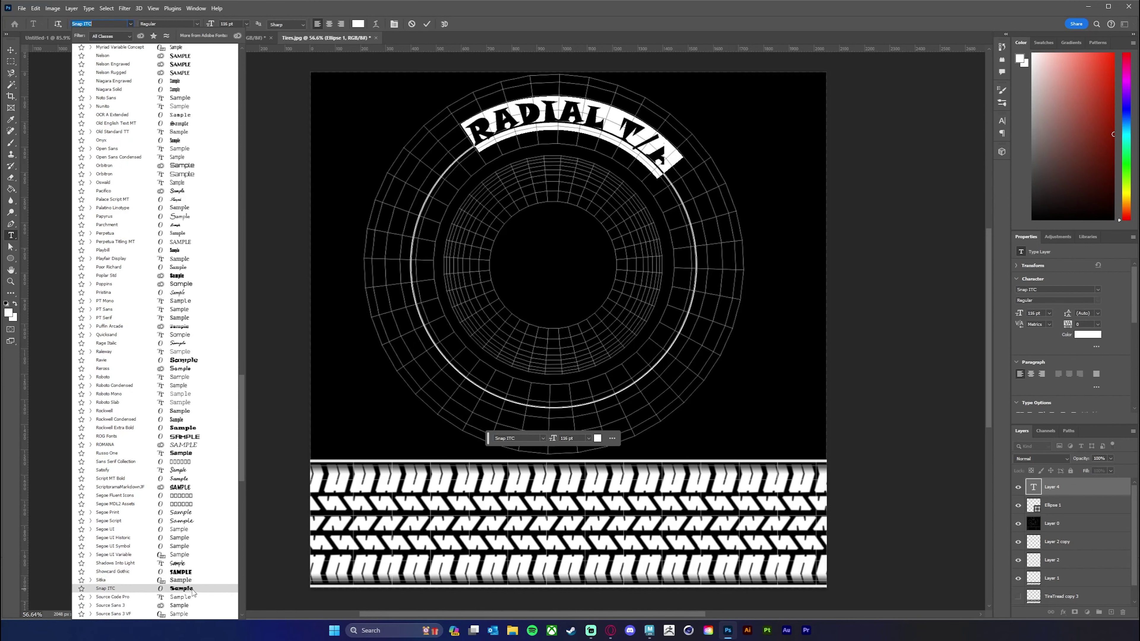
{"action": "scroll", "coordinate": [191, 592], "scroll_direction": "down", "scroll_amount": 6}
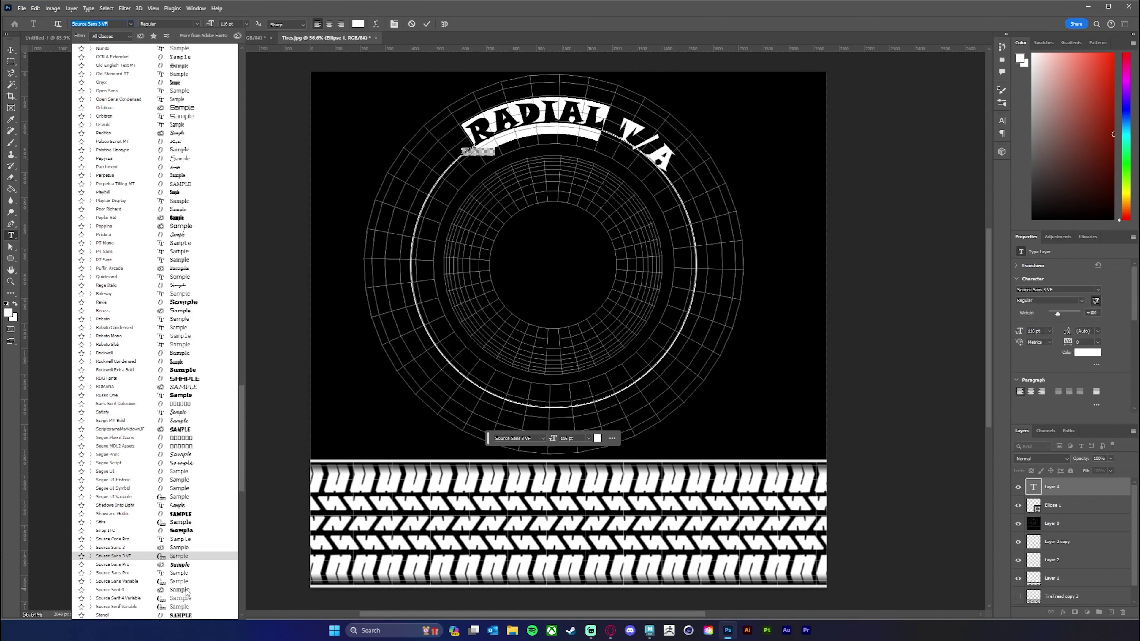
{"action": "left_click", "coordinate": [186, 566]}
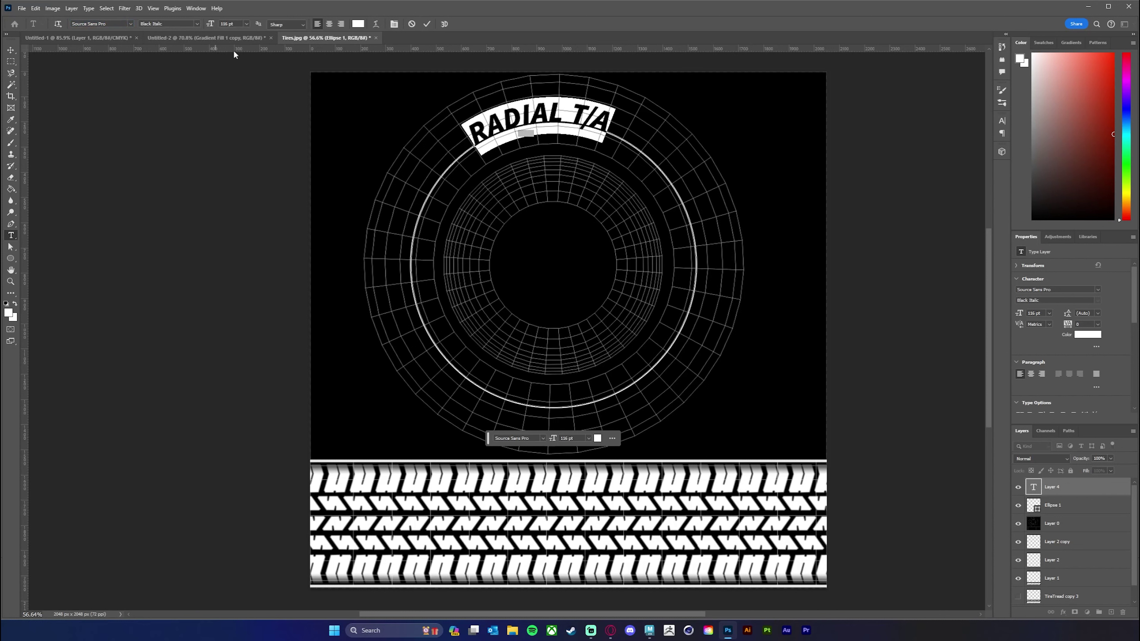
Set the lettering's size to 154 pt and delete the Ellipse 1 guide circle layer.
{"action": "left_click_drag", "start_coordinate": [209, 24], "coordinate": [228, 26]}
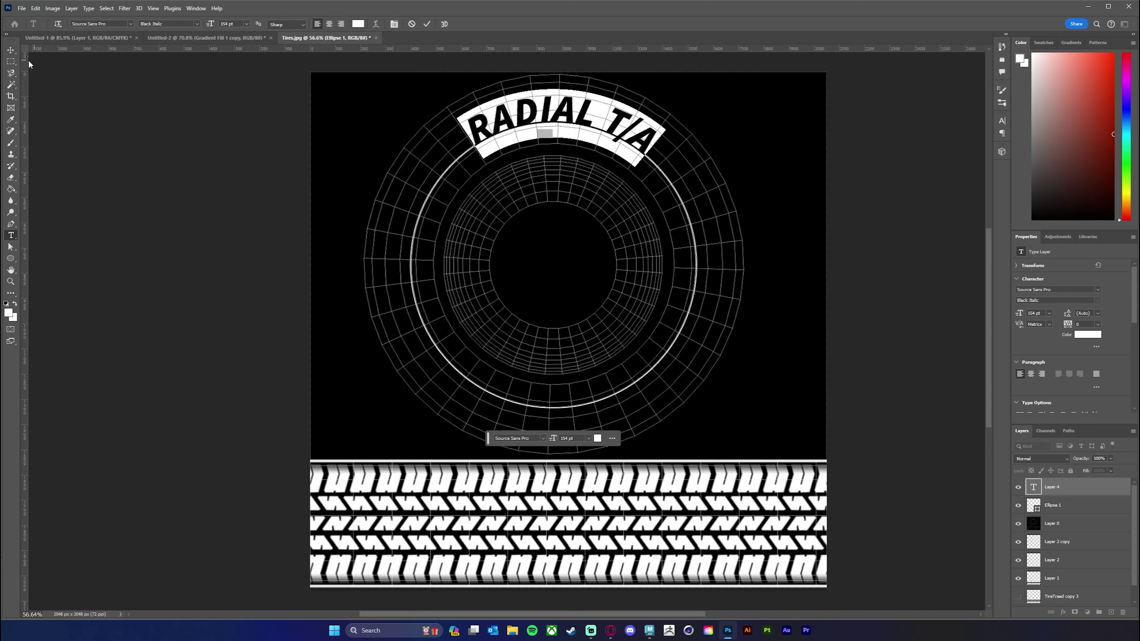
{"action": "left_click", "coordinate": [10, 50]}
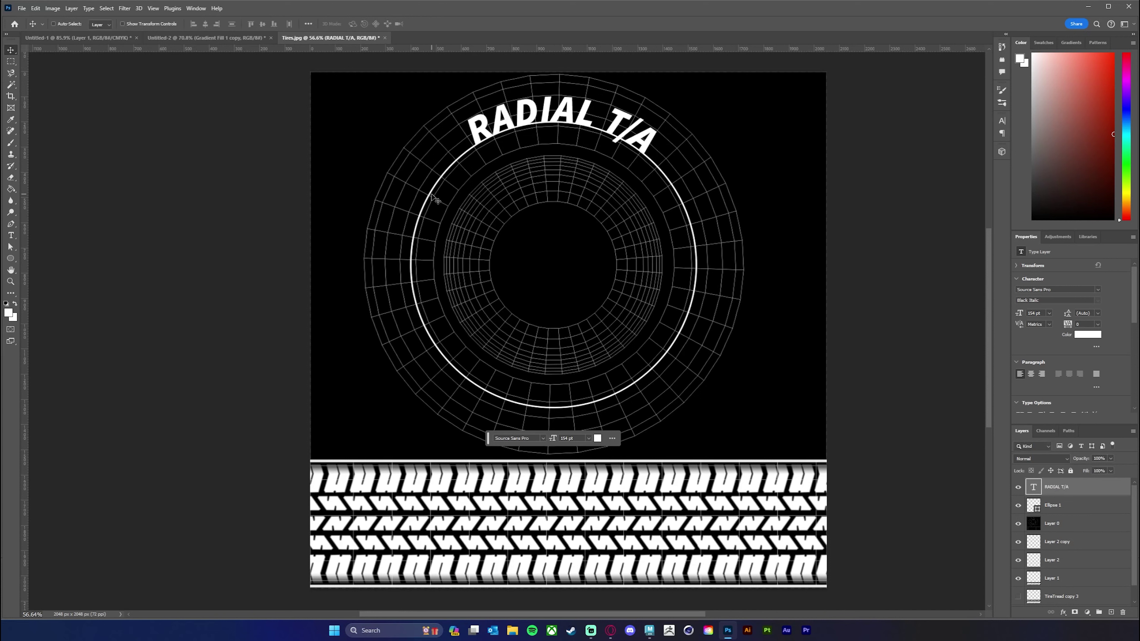
{"action": "left_click", "coordinate": [1035, 507]}
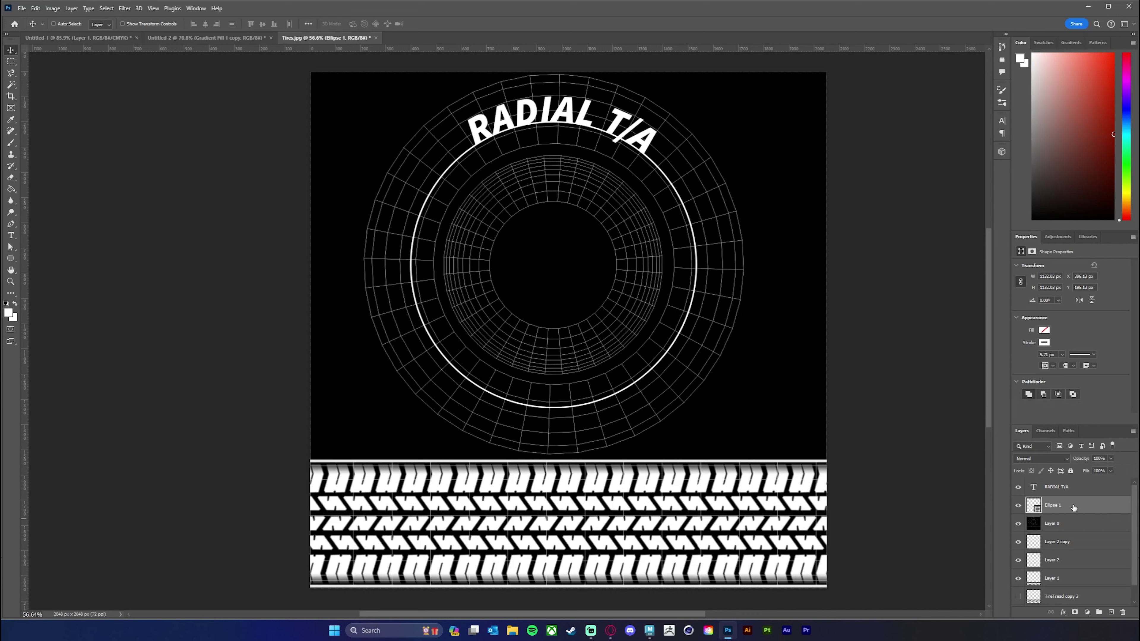
{"action": "key", "text": "Delete"}
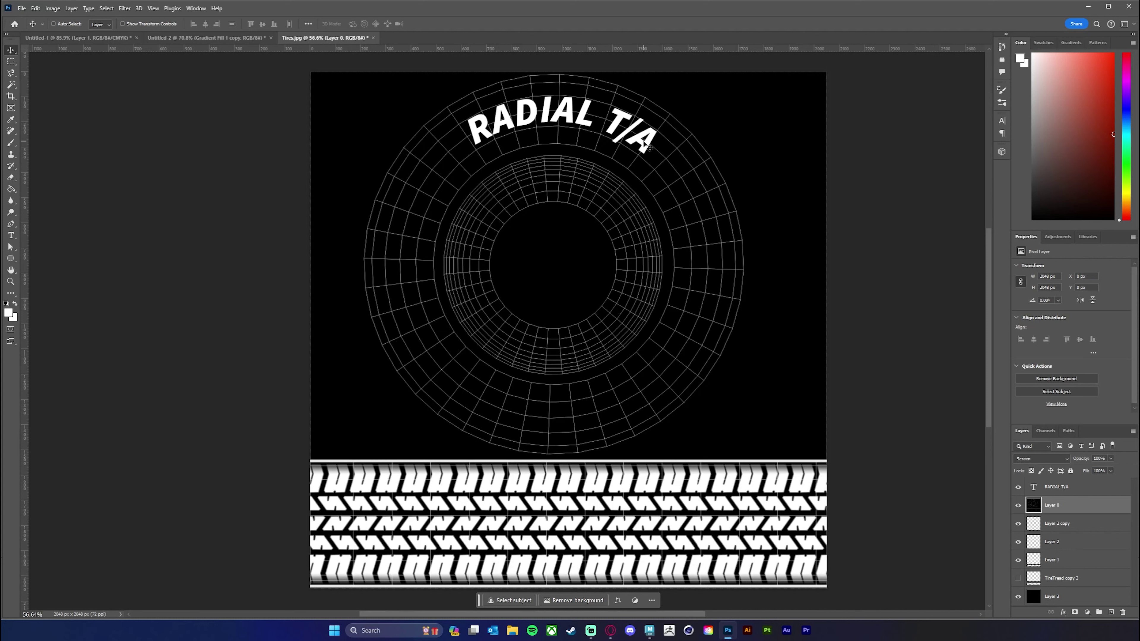
Duplicate the RADIAL T/A text layer.
{"action": "left_click", "coordinate": [1056, 487]}
{"action": "key", "text": "ctrl+j"}
{"action": "left_click_drag", "start_coordinate": [564, 112], "coordinate": [564, 384]}
{"action": "key", "text": "ctrl+t"}
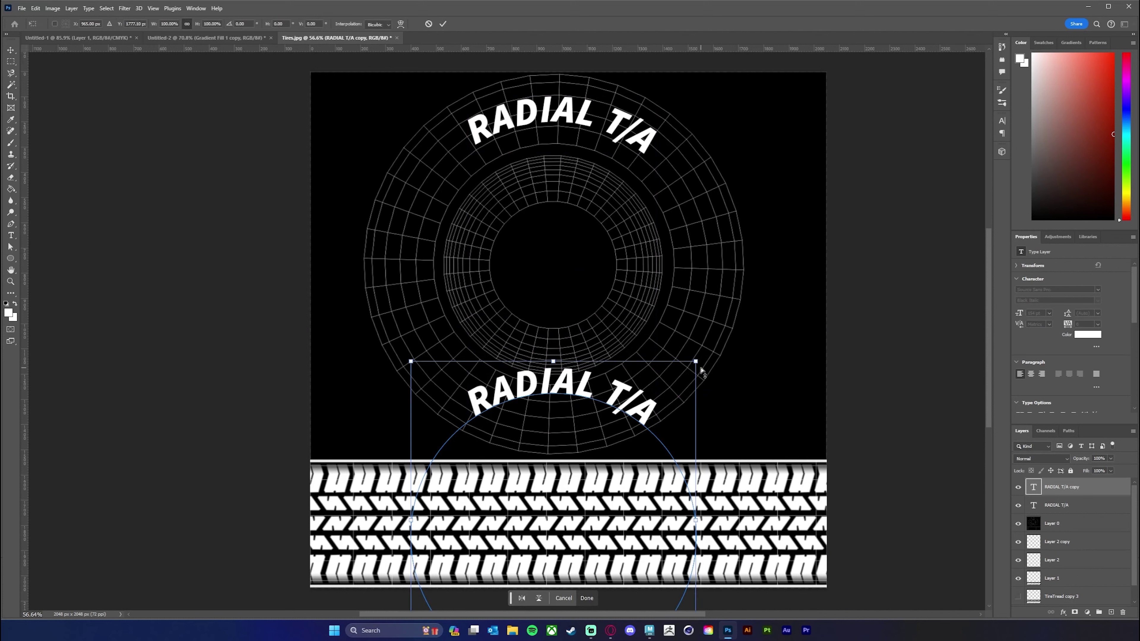
{"action": "key", "text": "Escape"}
{"action": "key", "text": "ctrl+z"}
Place the text copy below the original layer, flip it to -100% width and height, and position it on the lower sidewall.
{"action": "left_click_drag", "start_coordinate": [1061, 487], "coordinate": [1061, 513]}
{"action": "key", "text": "ctrl+t"}
{"action": "left_click_drag", "start_coordinate": [708, 84], "coordinate": [402, 442]}
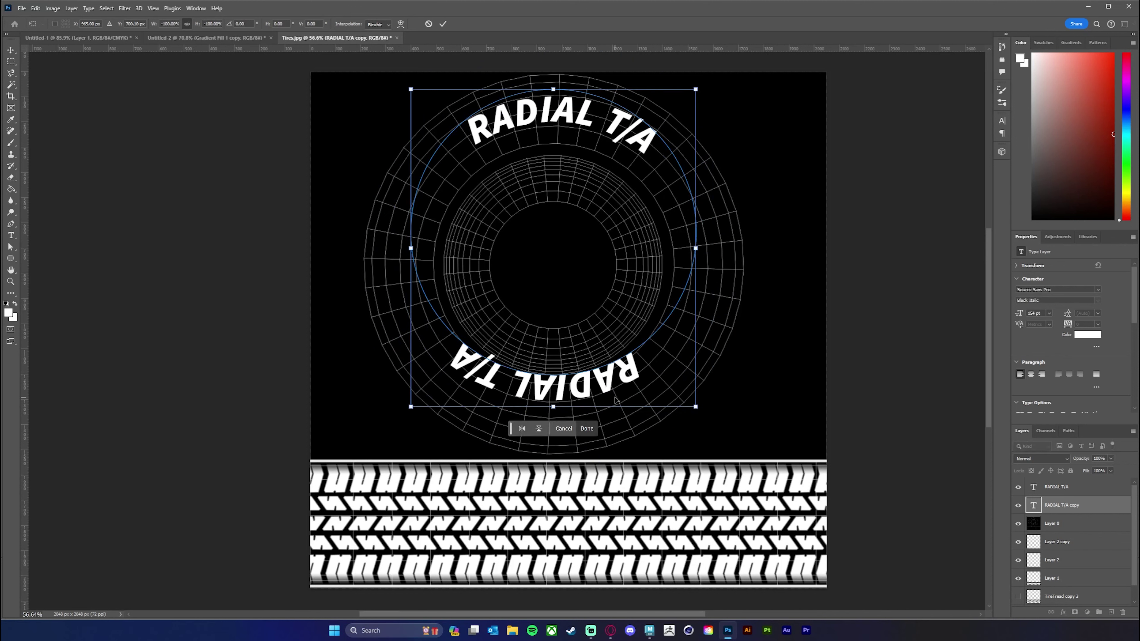
{"action": "left_click_drag", "start_coordinate": [605, 385], "coordinate": [605, 413]}
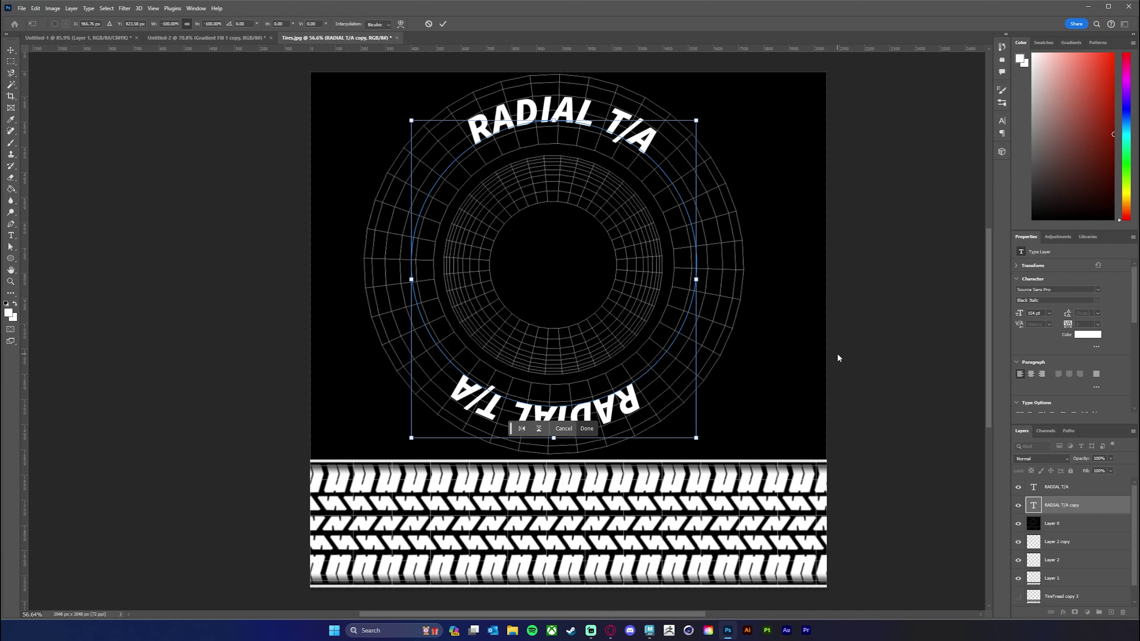
{"action": "key", "text": "Return"}
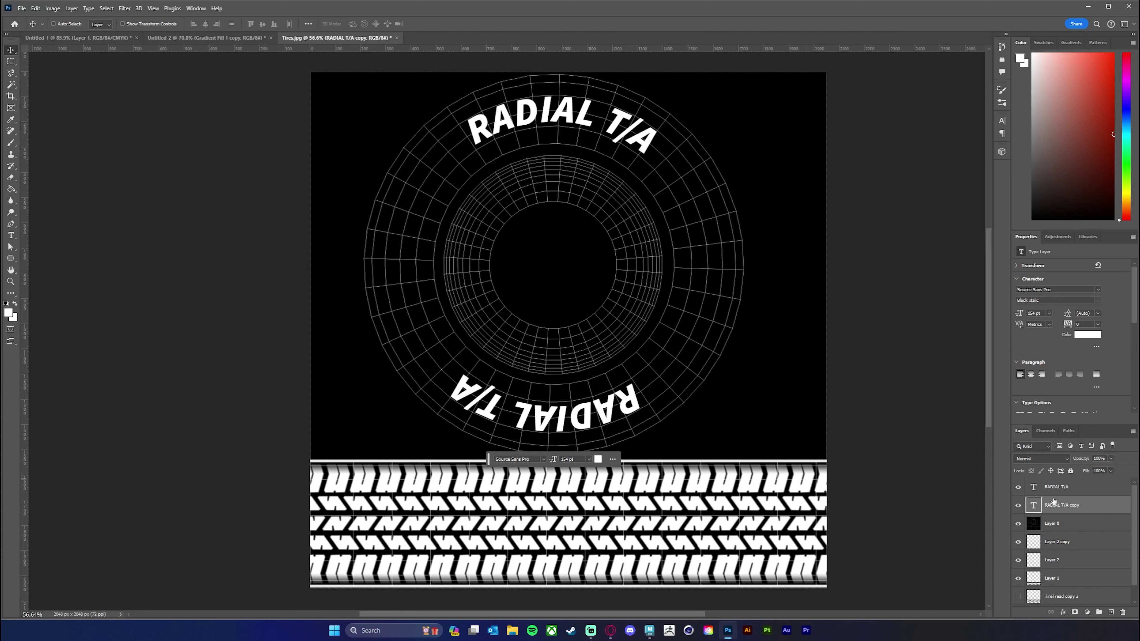
Hide Layer 0, Layer 2 copy, Layer 2 and Layer 1 so only the lettering and black background show.
{"action": "scroll", "coordinate": [1134, 516], "scroll_direction": "down", "scroll_amount": 1}
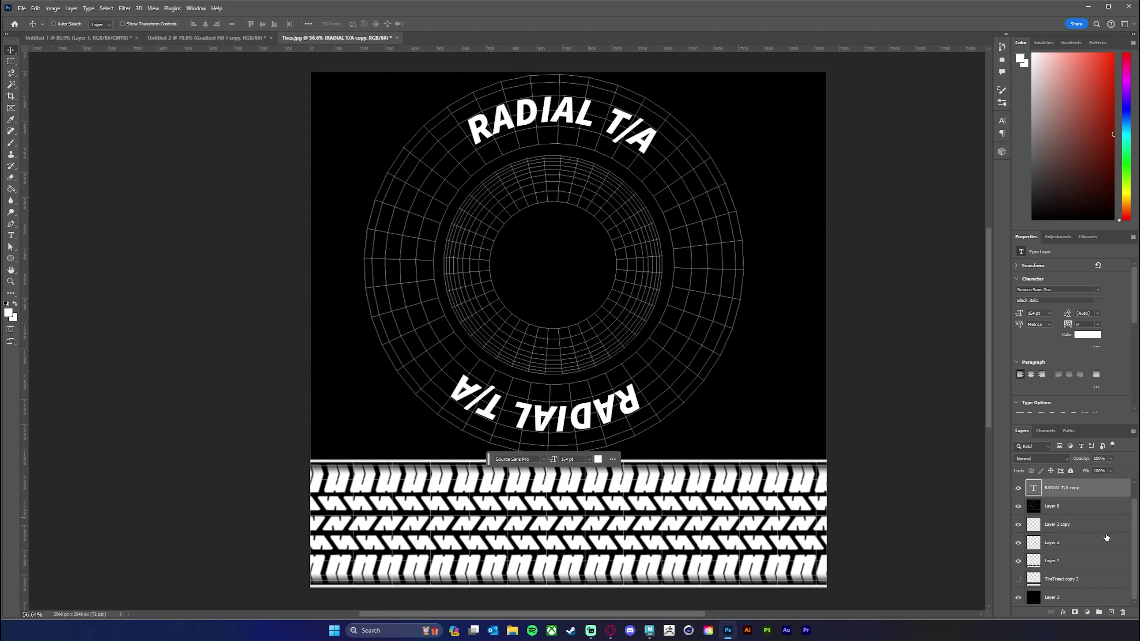
{"action": "left_click", "coordinate": [1018, 506]}
{"action": "left_click", "coordinate": [1018, 525]}
{"action": "left_click", "coordinate": [1017, 543]}
{"action": "left_click", "coordinate": [1018, 560]}
Save a JPEG copy named TiresTextAlpha in the El Camino images folder at maximum quality 12.
{"action": "key", "text": "ctrl+alt+s"}
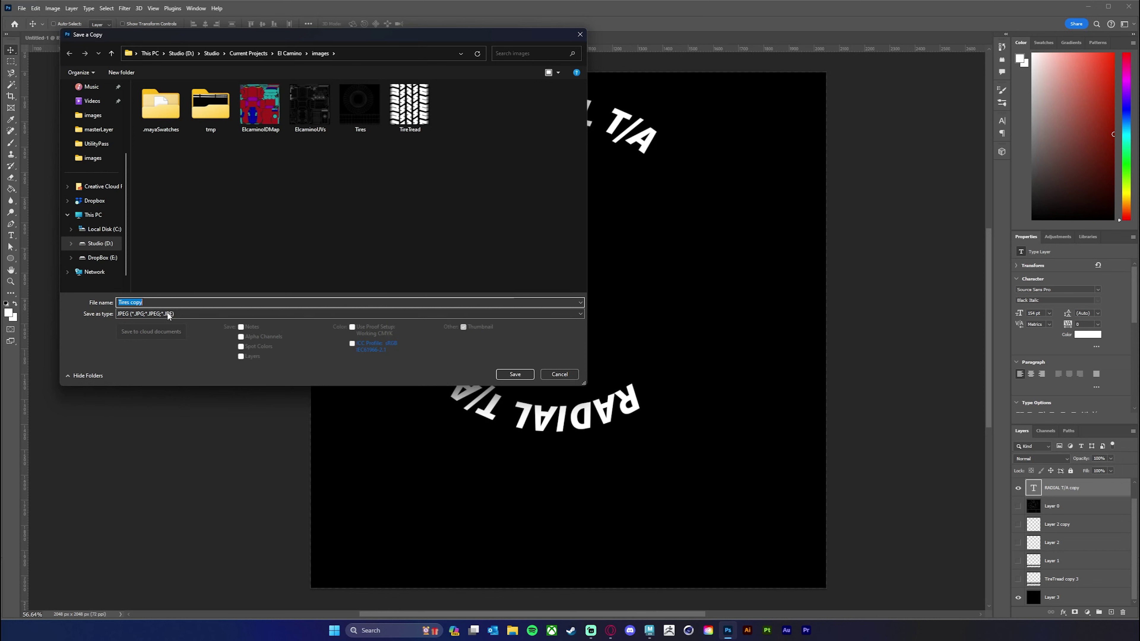
{"action": "left_click", "coordinate": [167, 299]}
{"action": "key", "text": "BackSpace"}
{"action": "key", "text": "BackSpace"}
{"action": "type", "text": "TextAlpha"}
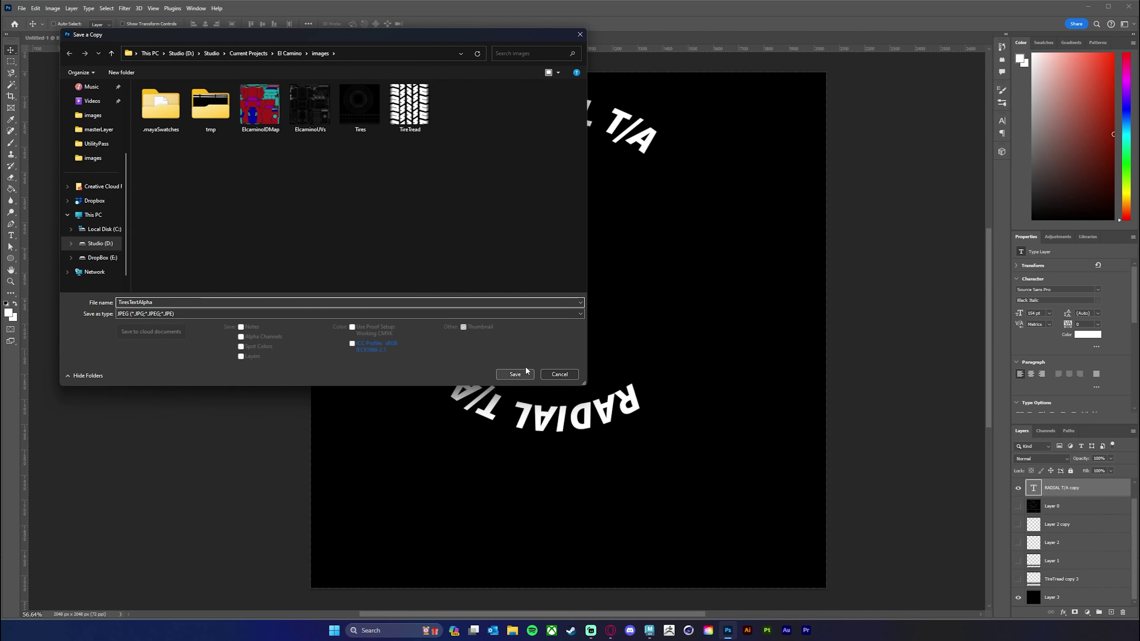
{"action": "left_click", "coordinate": [512, 373]}
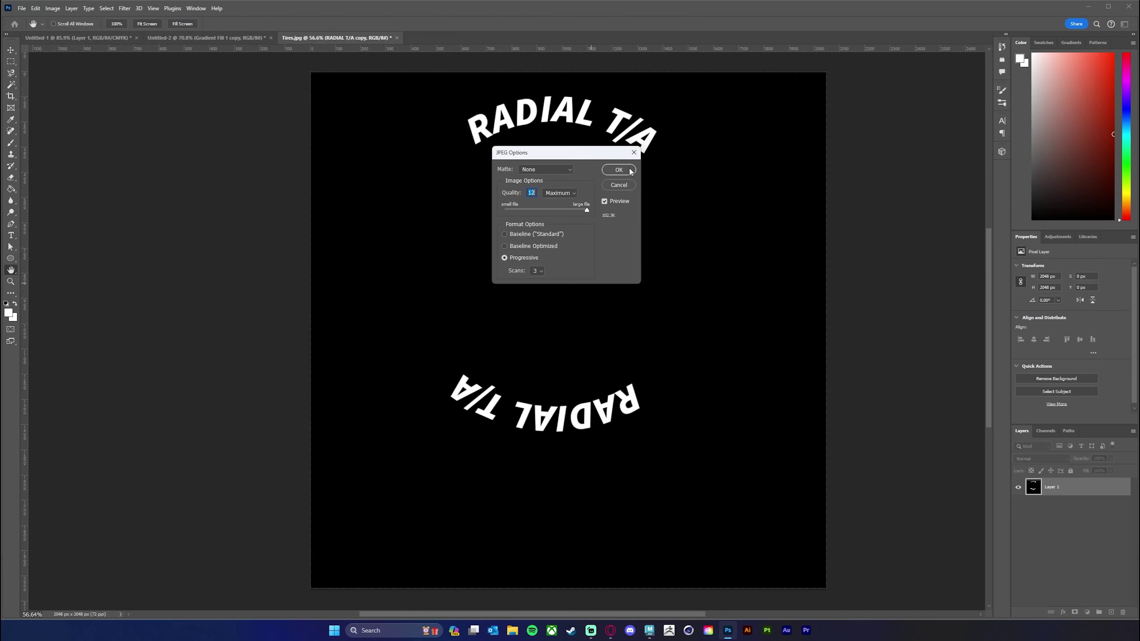
{"action": "left_click", "coordinate": [614, 170]}
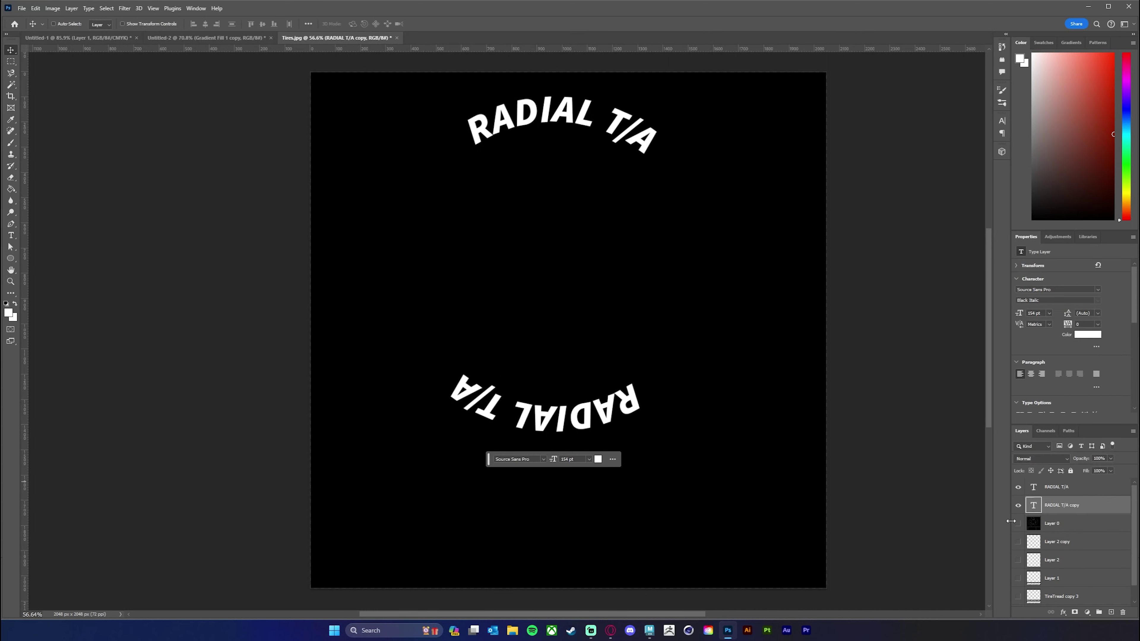
Show Layer 2 copy, Layer 2 and Layer 1 again, leave TireTread copy 3 hidden, and select that layer.
{"action": "left_click_drag", "start_coordinate": [1019, 543], "coordinate": [1015, 602]}
{"action": "scroll", "coordinate": [1094, 574], "scroll_direction": "down", "scroll_amount": 1}
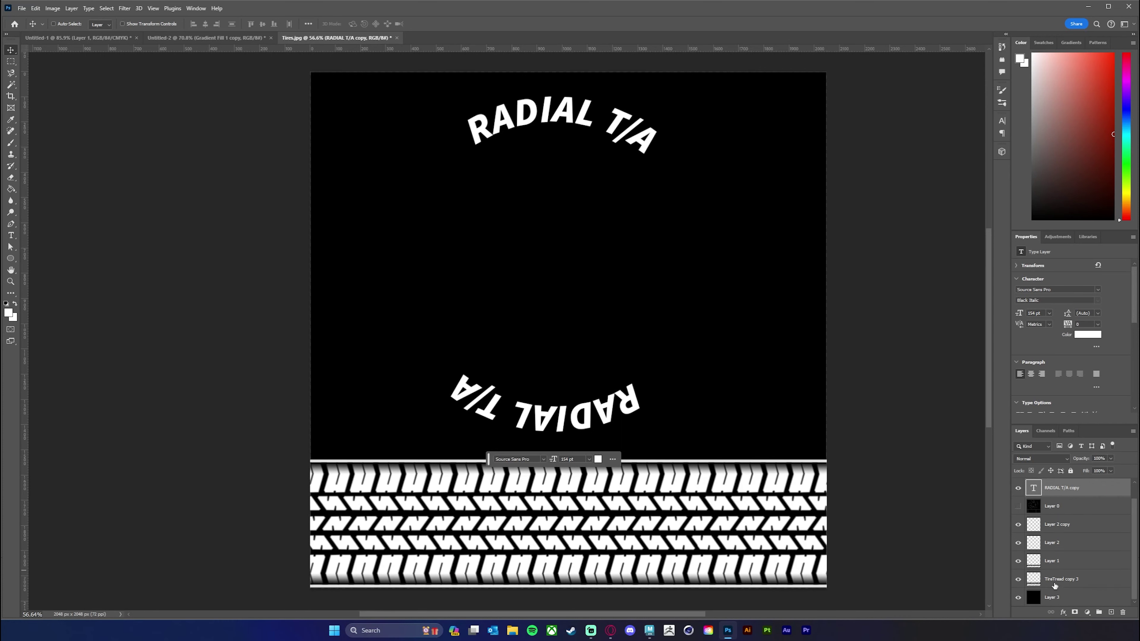
{"action": "left_click", "coordinate": [1018, 580]}
{"action": "left_click", "coordinate": [1085, 584]}
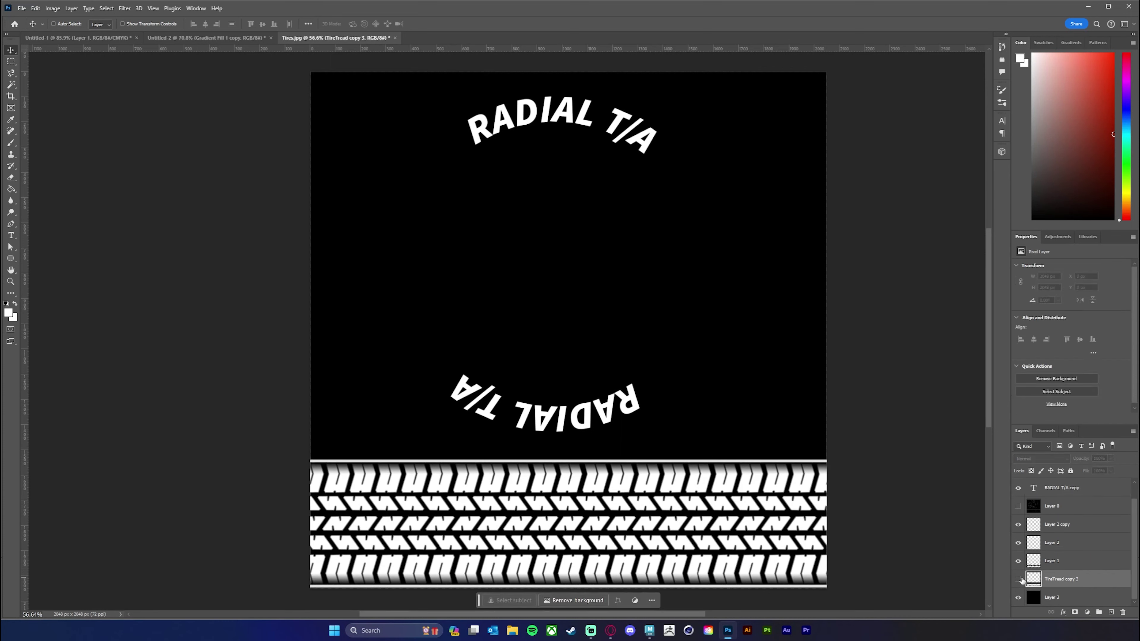